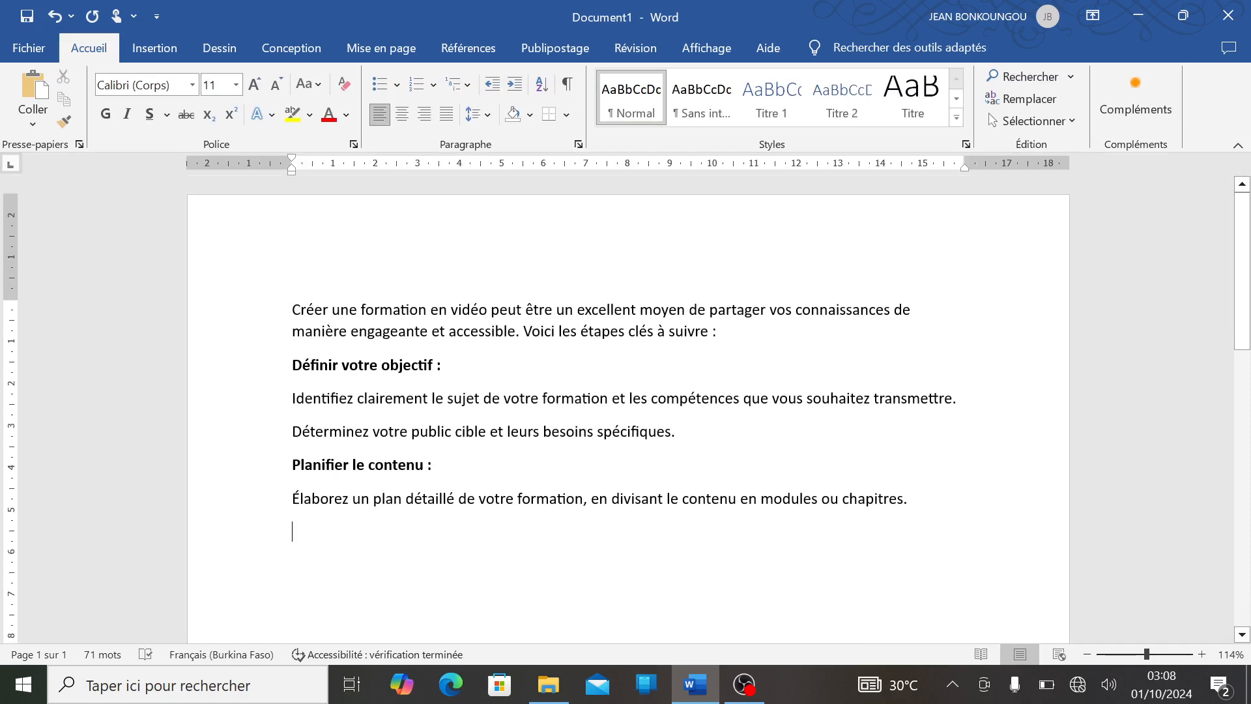
Step: Format the entire document text in Times New Roman at 14 pt
key("ctrl+a")
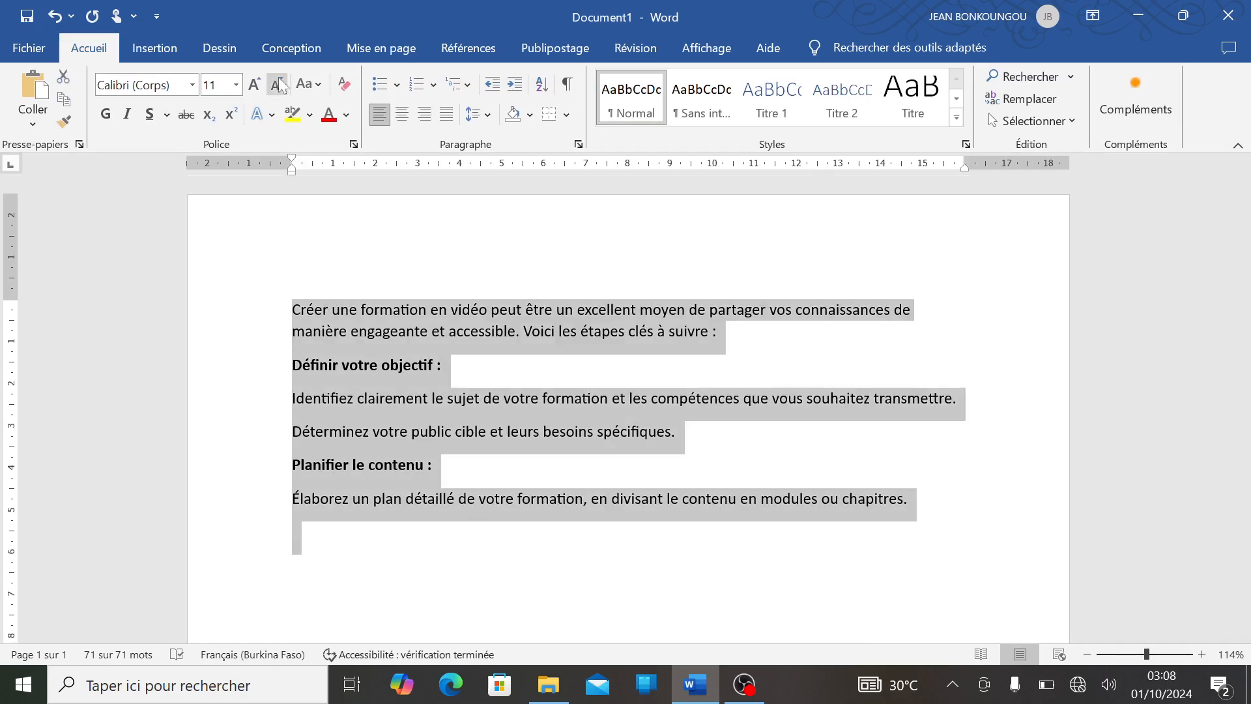
left_click(255, 85)
left_click(255, 84)
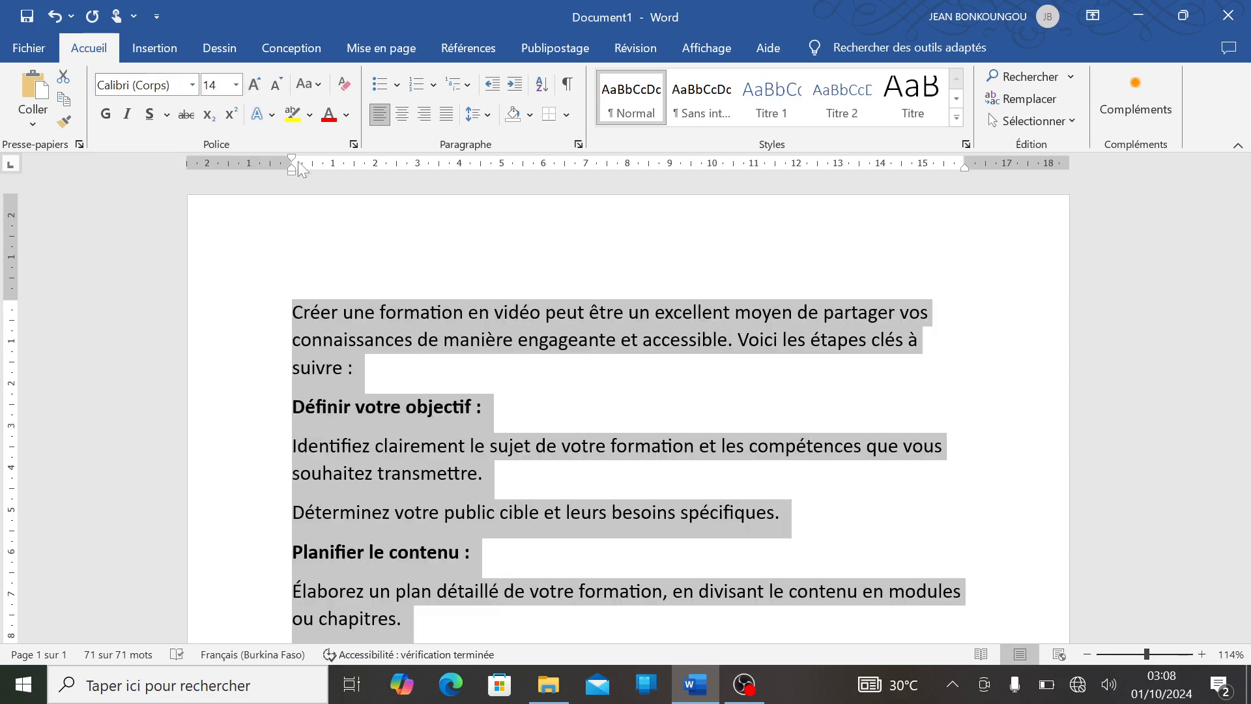
left_click(192, 84)
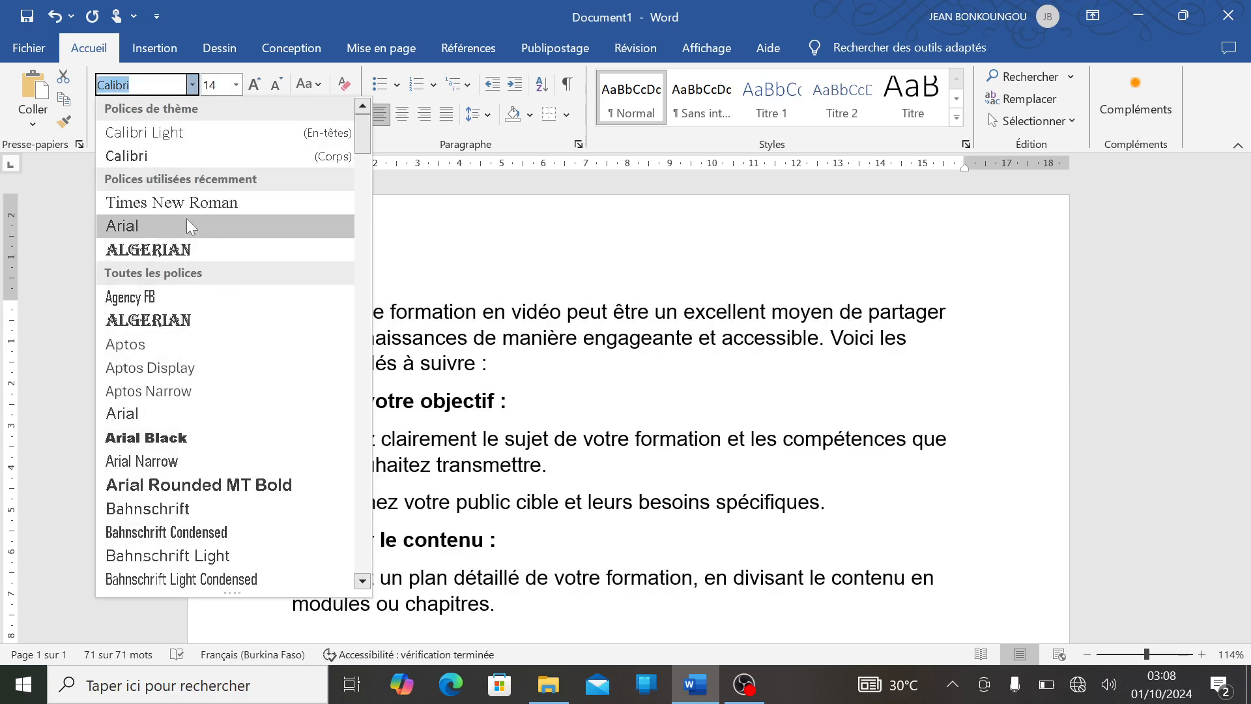
left_click(186, 202)
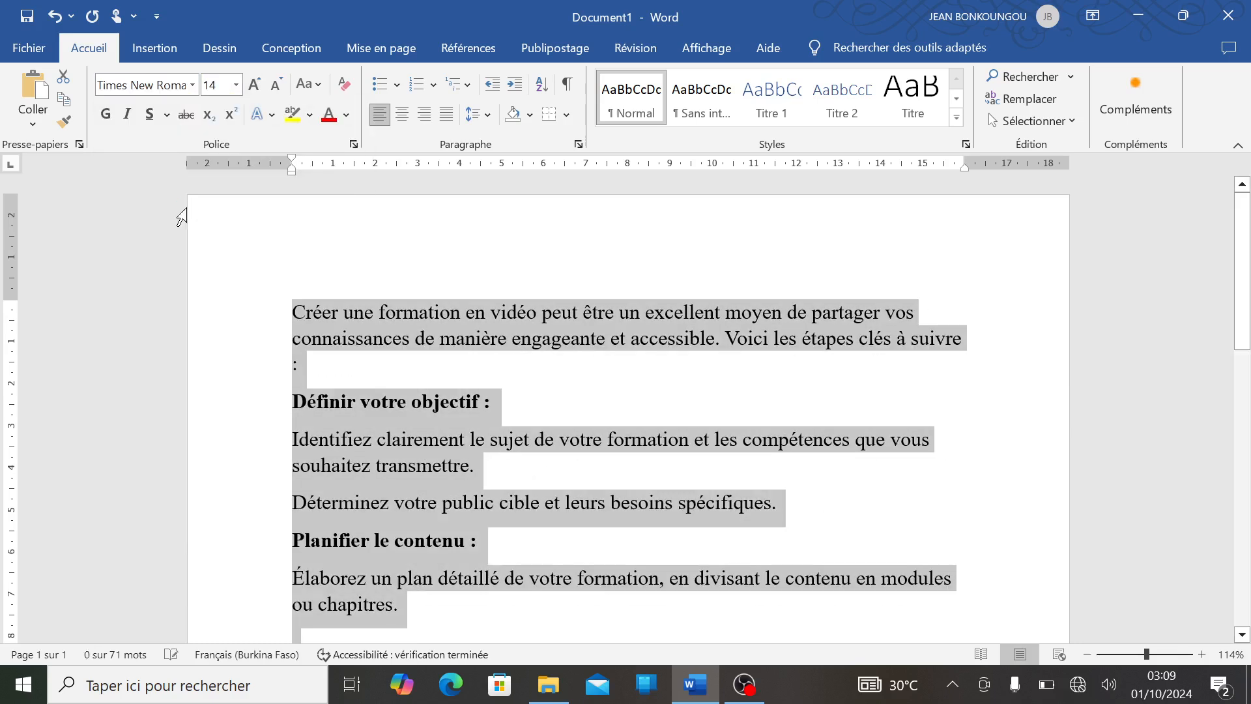
scroll(566, 386, "down", 2)
left_click(564, 384)
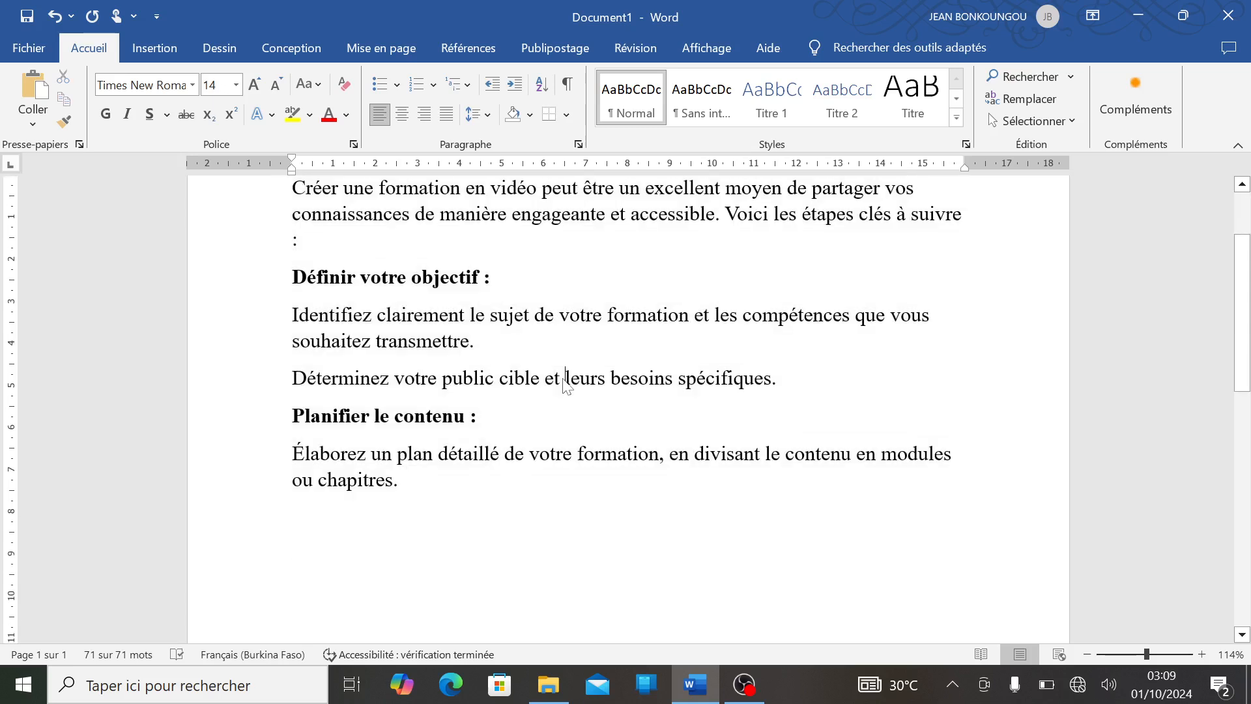
scroll(560, 385, "up", 2)
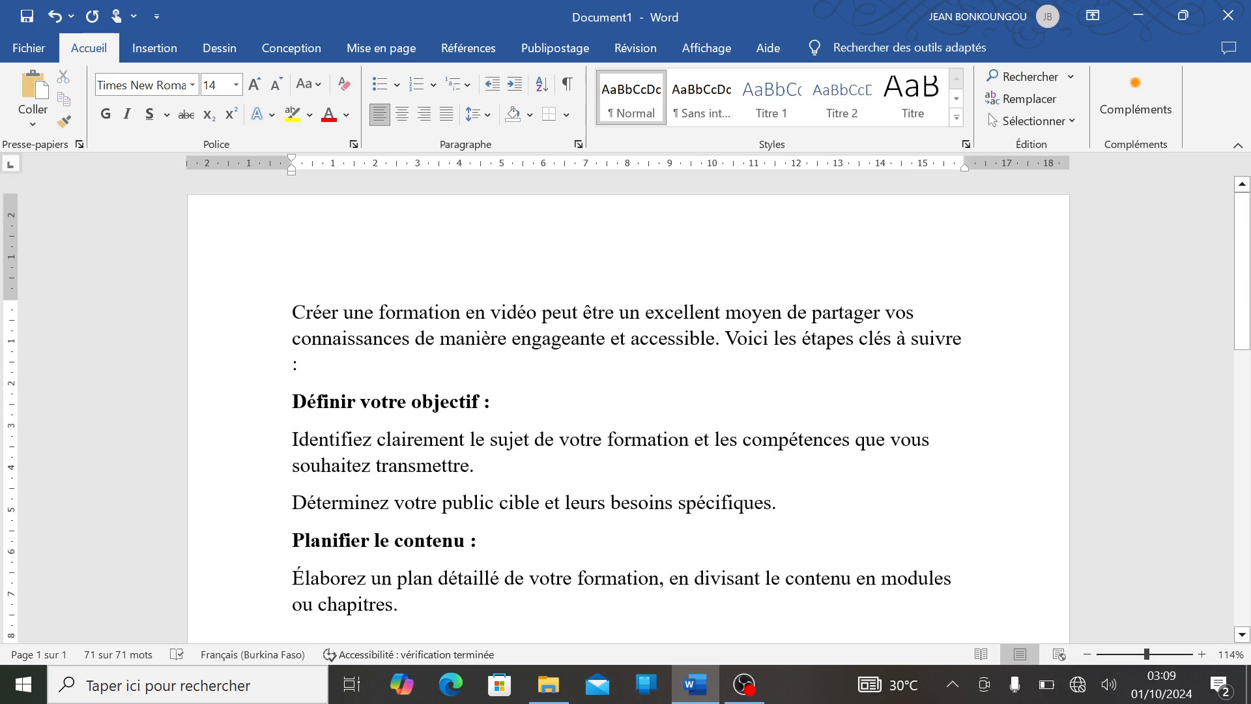
left_click(565, 502)
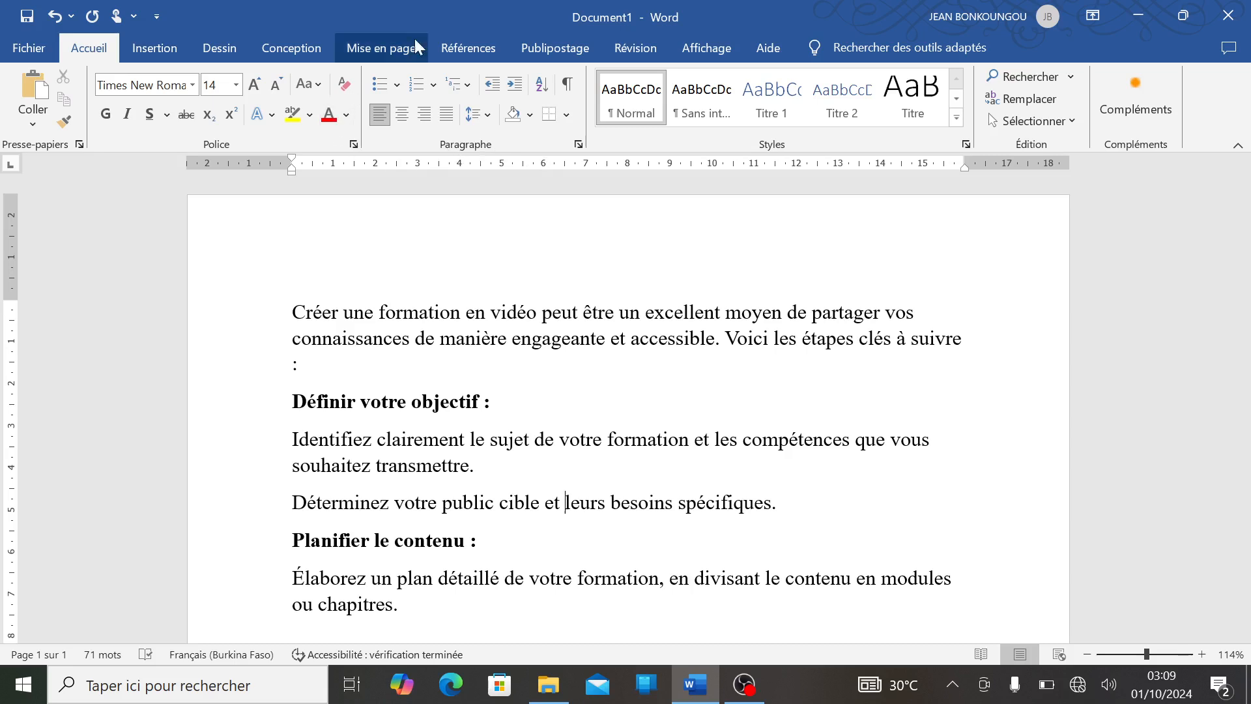
left_click(397, 85)
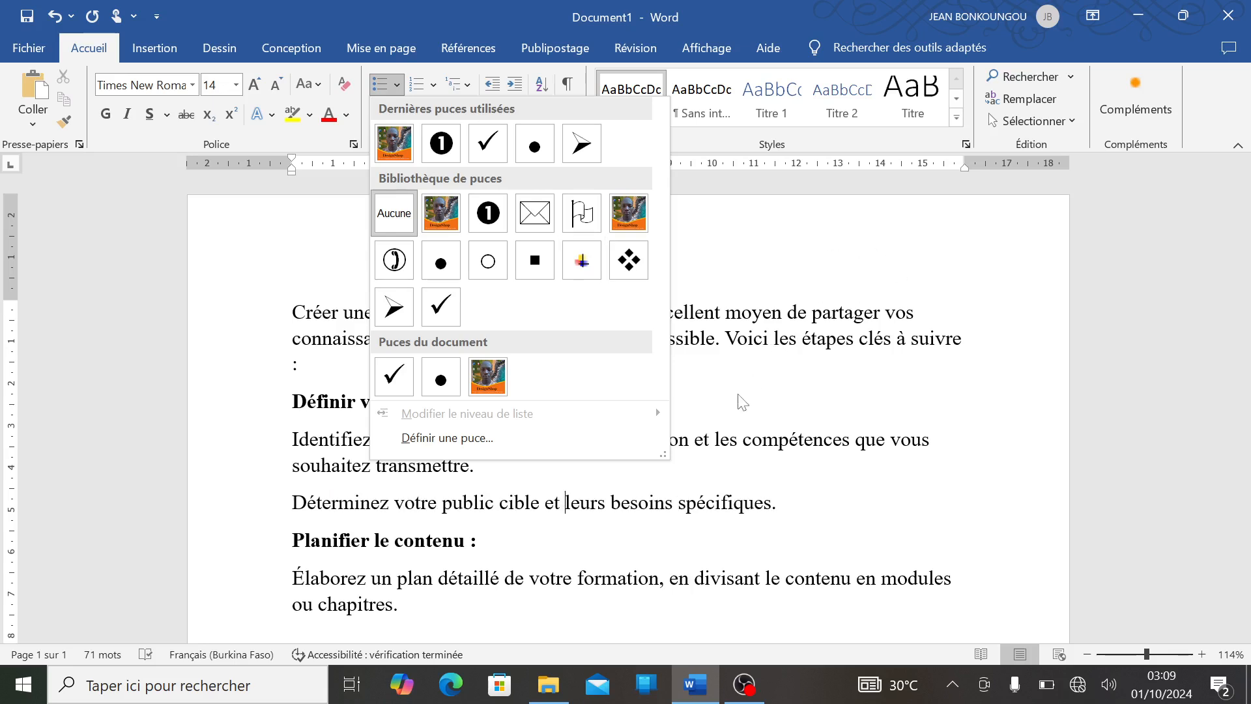
key("Escape")
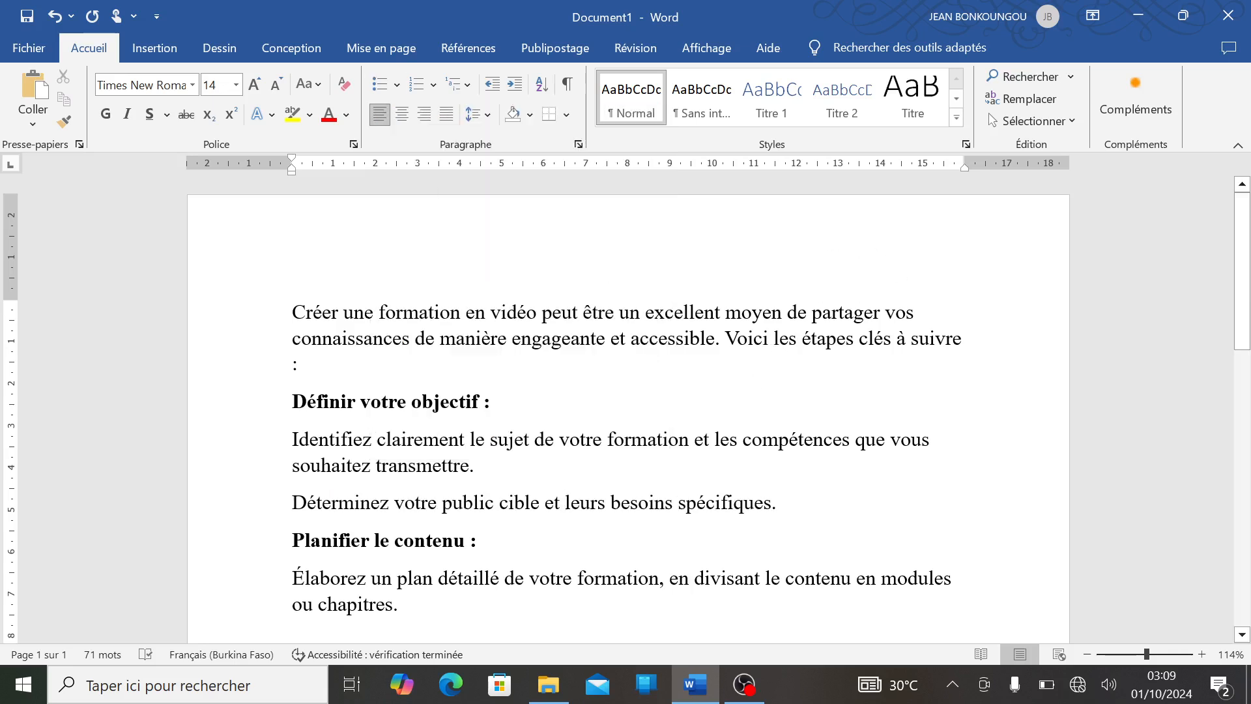
Step: Delete the colon ending the introductory paragraph and give the heading "Définir votre objectif :" an arrowhead bullet
scroll(626, 391, "down", 1)
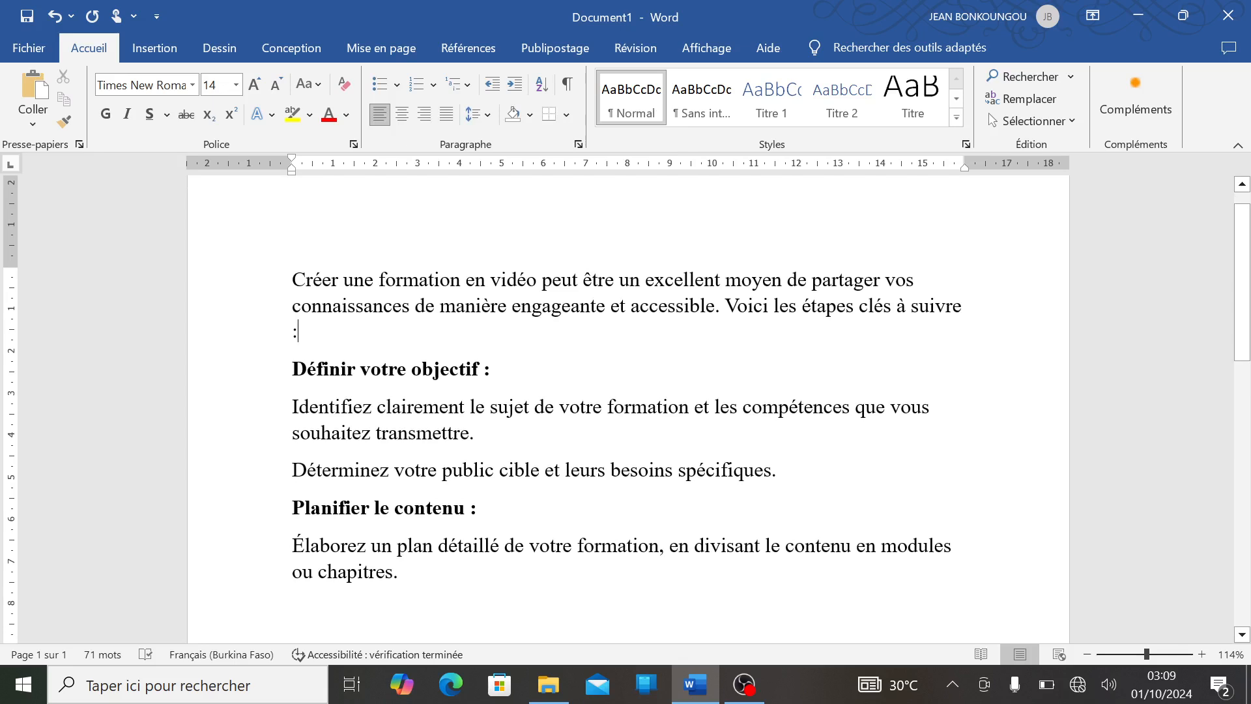
key("BackSpace")
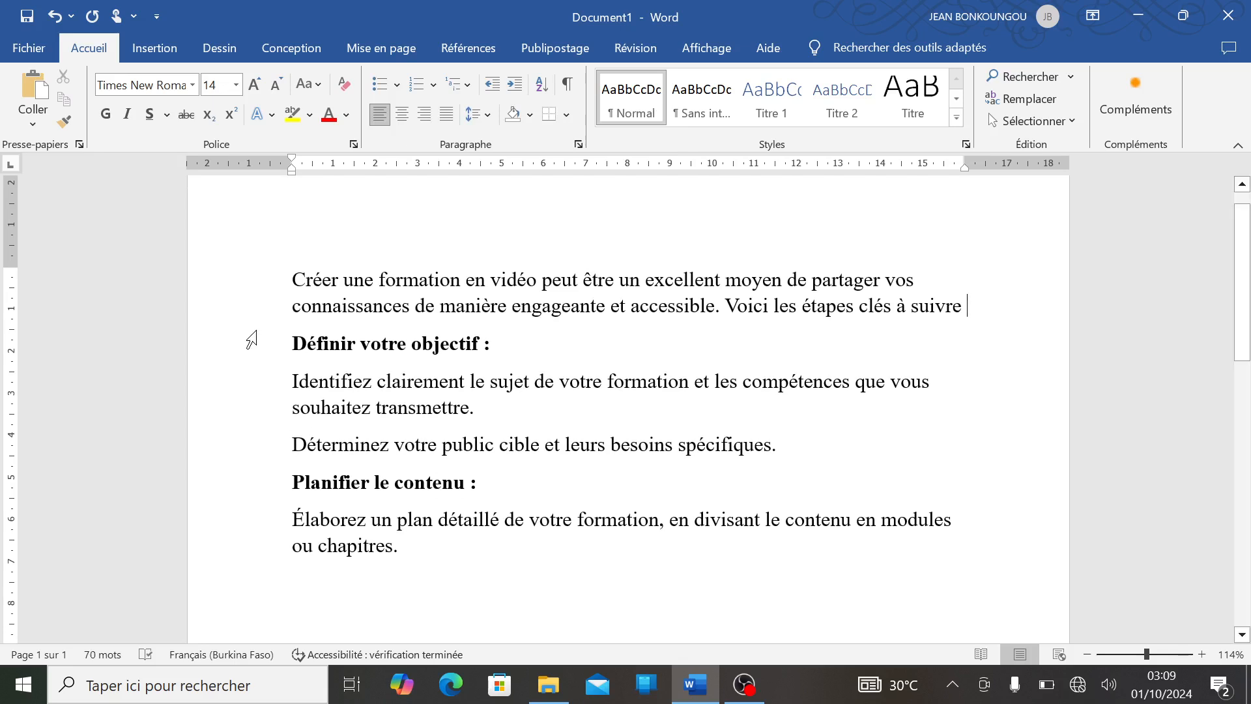
left_click(293, 343)
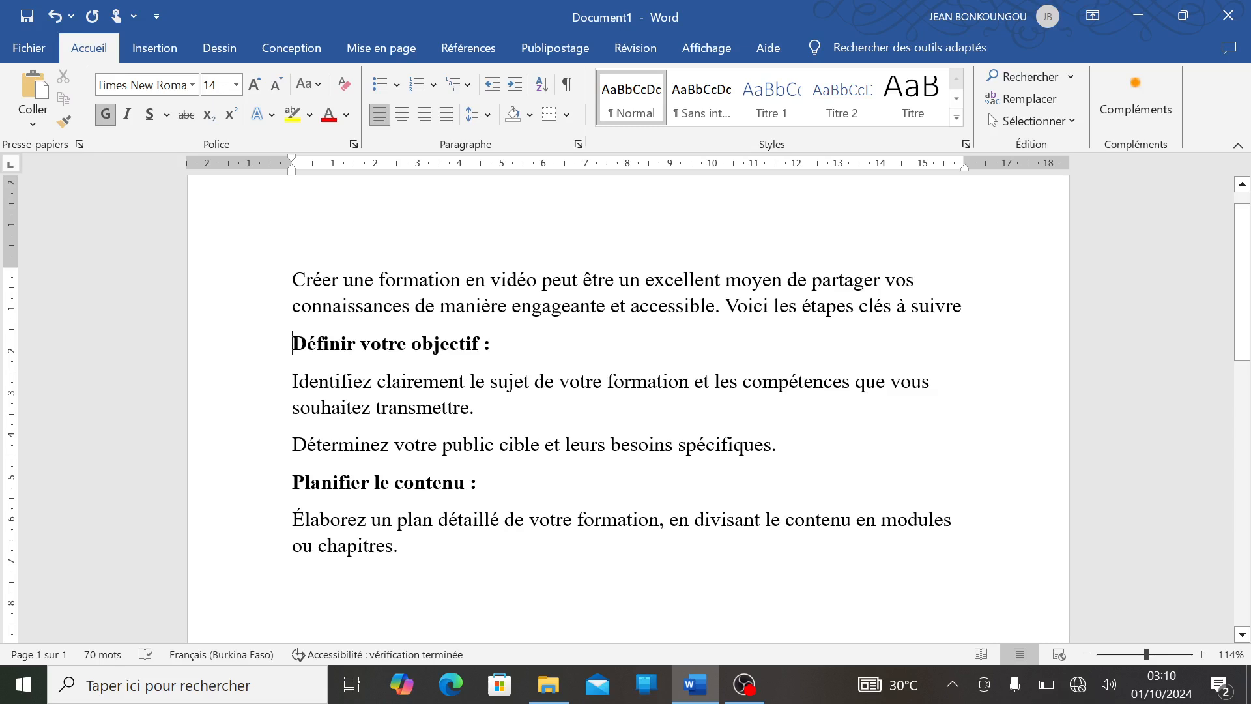
left_click(401, 84)
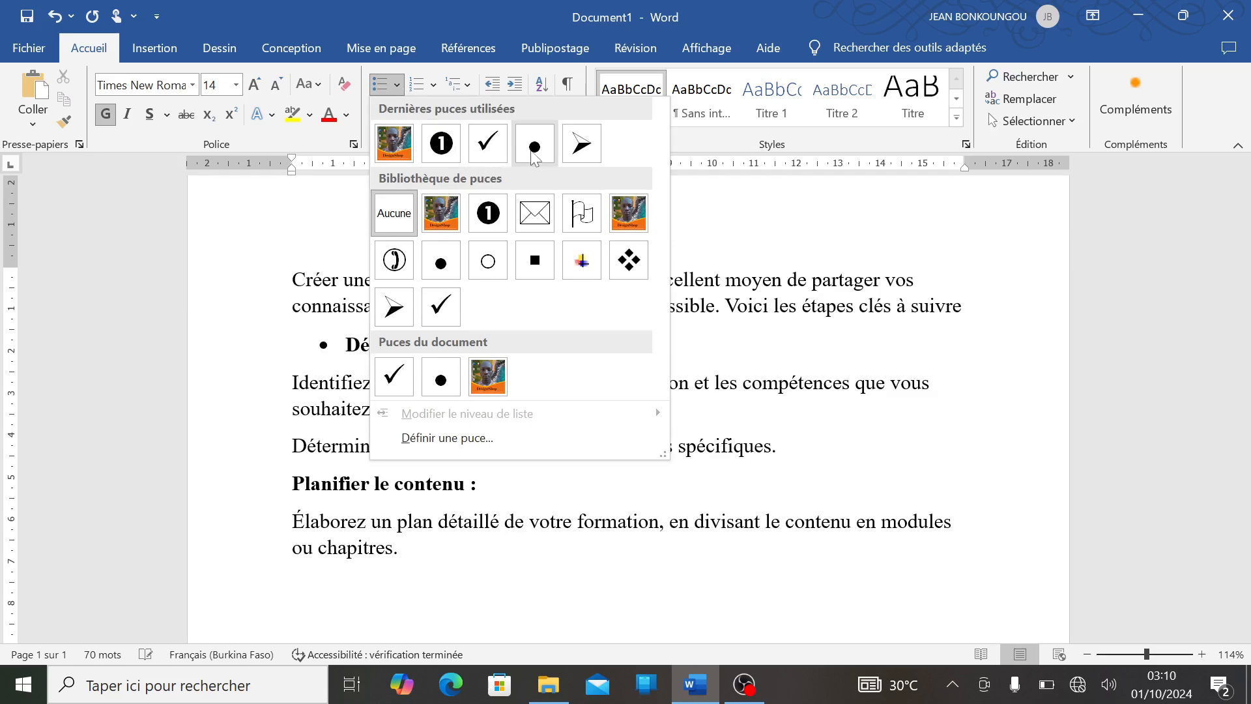
left_click(394, 306)
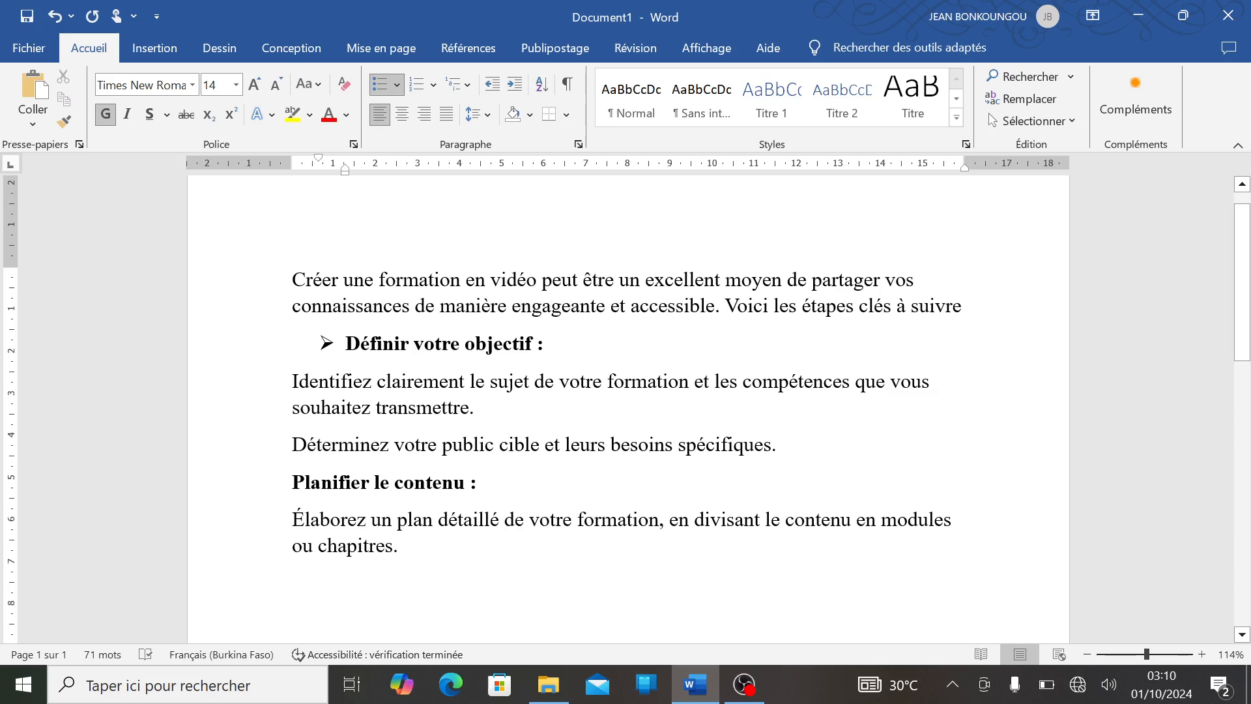
Step: Give the "Identifiez clairement le sujet" paragraph a hollow circle bullet indented one level below its heading
left_click(293, 381)
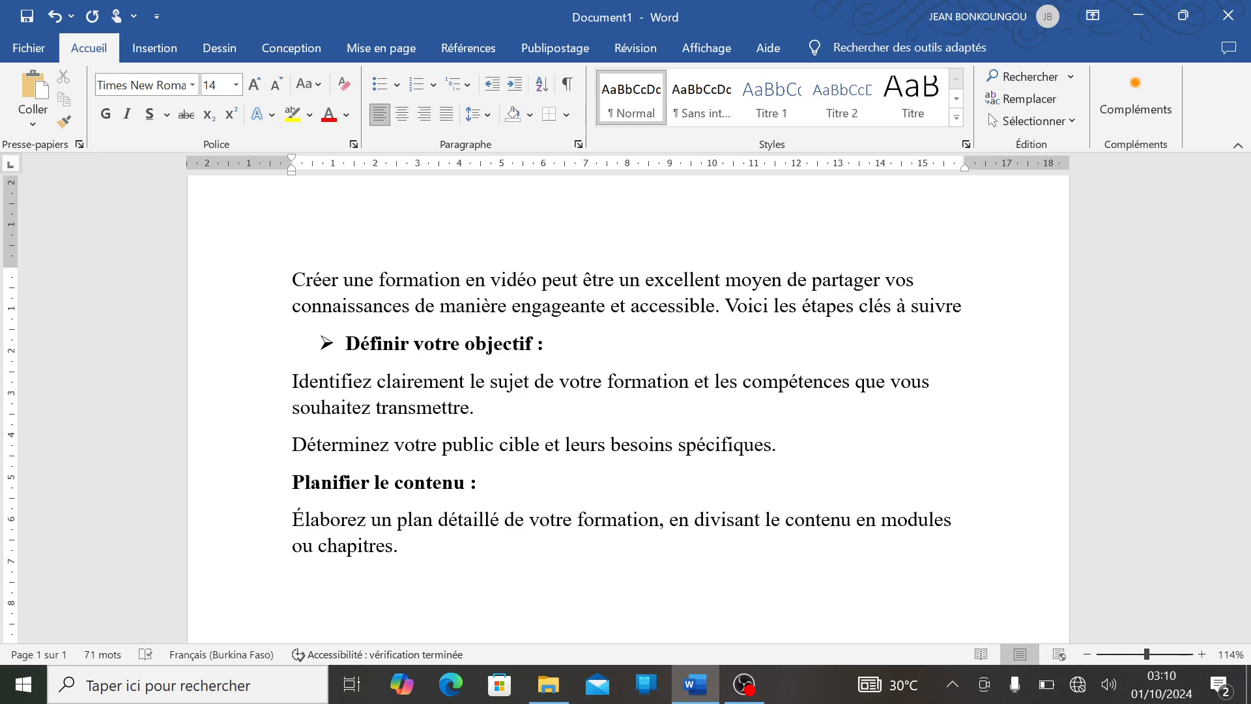
left_click(395, 84)
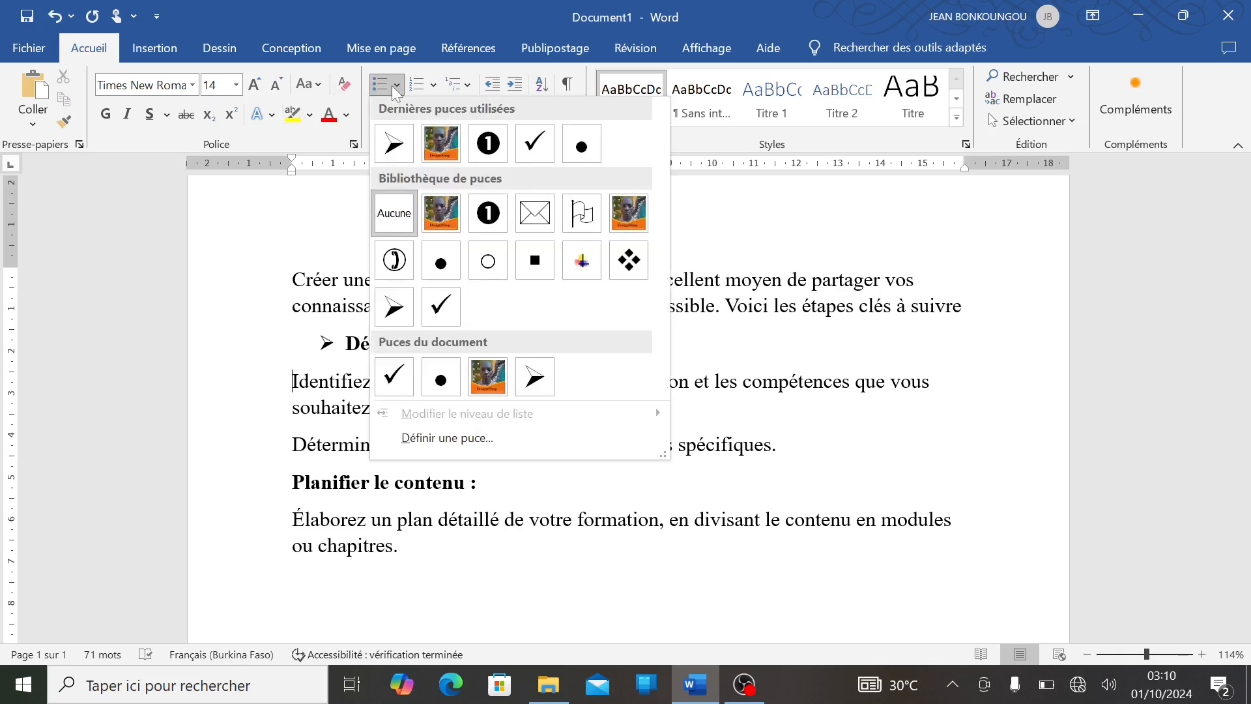
left_click(490, 259)
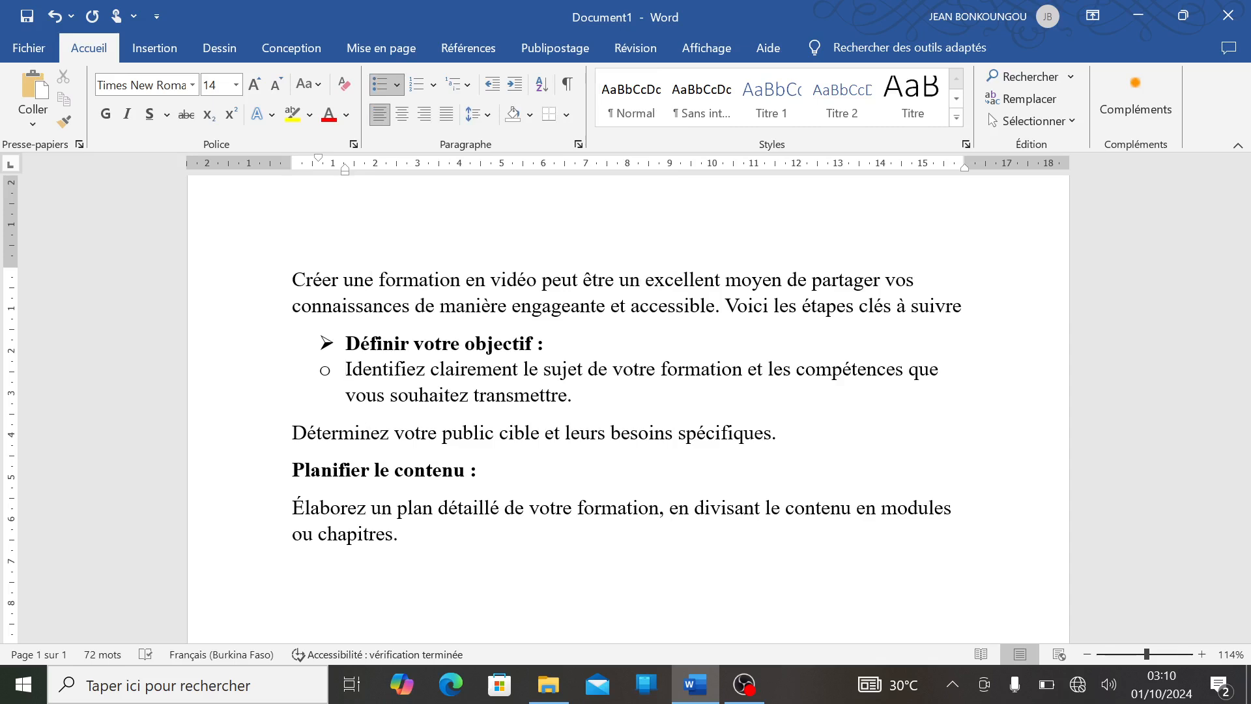
key("BackSpace")
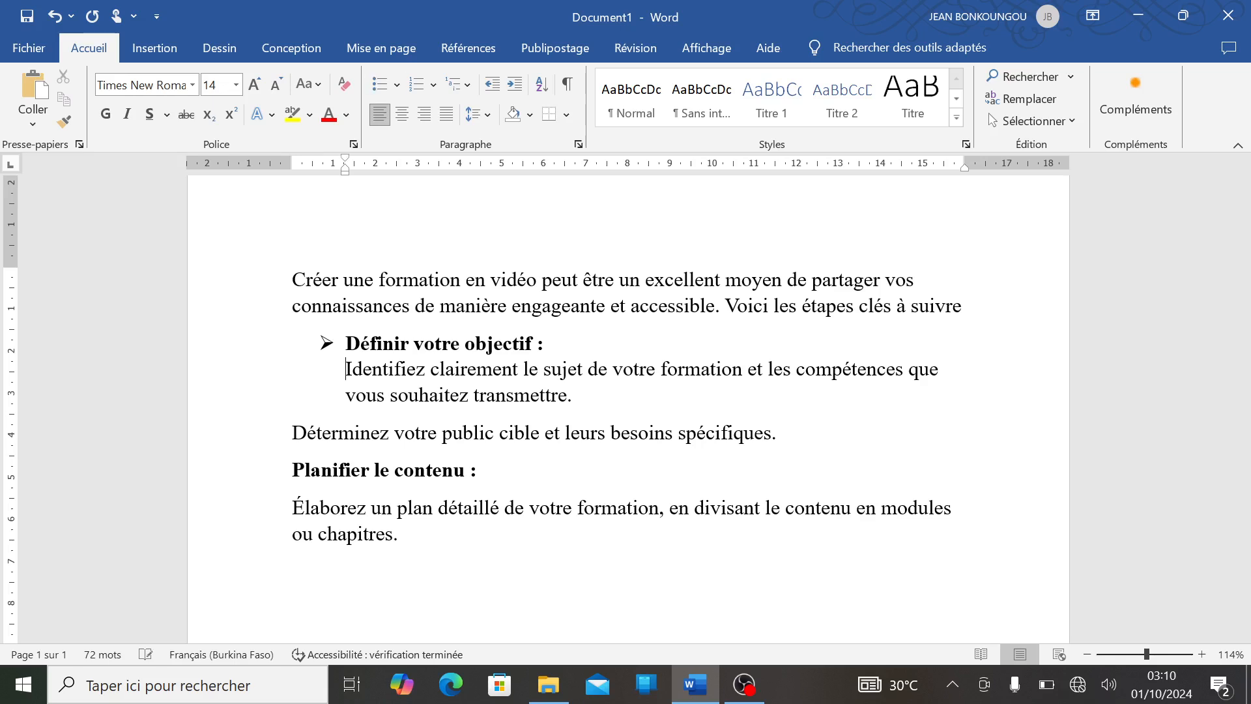
left_click(396, 79)
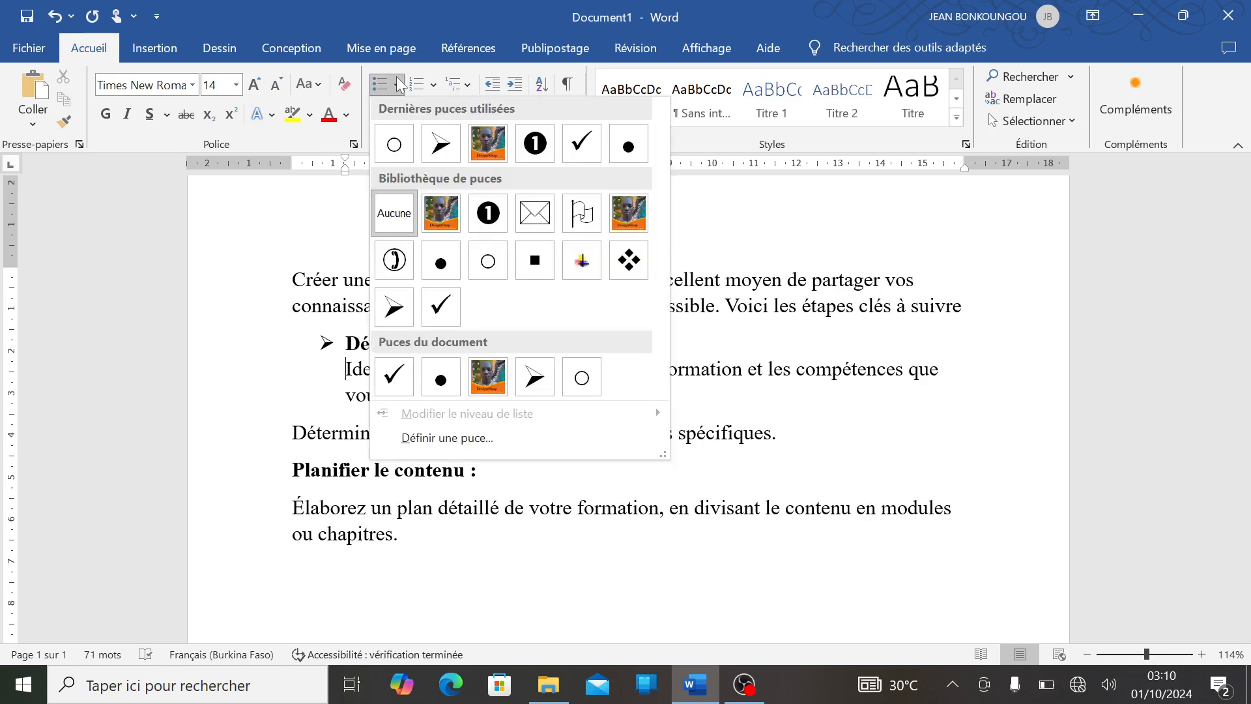
left_click(394, 144)
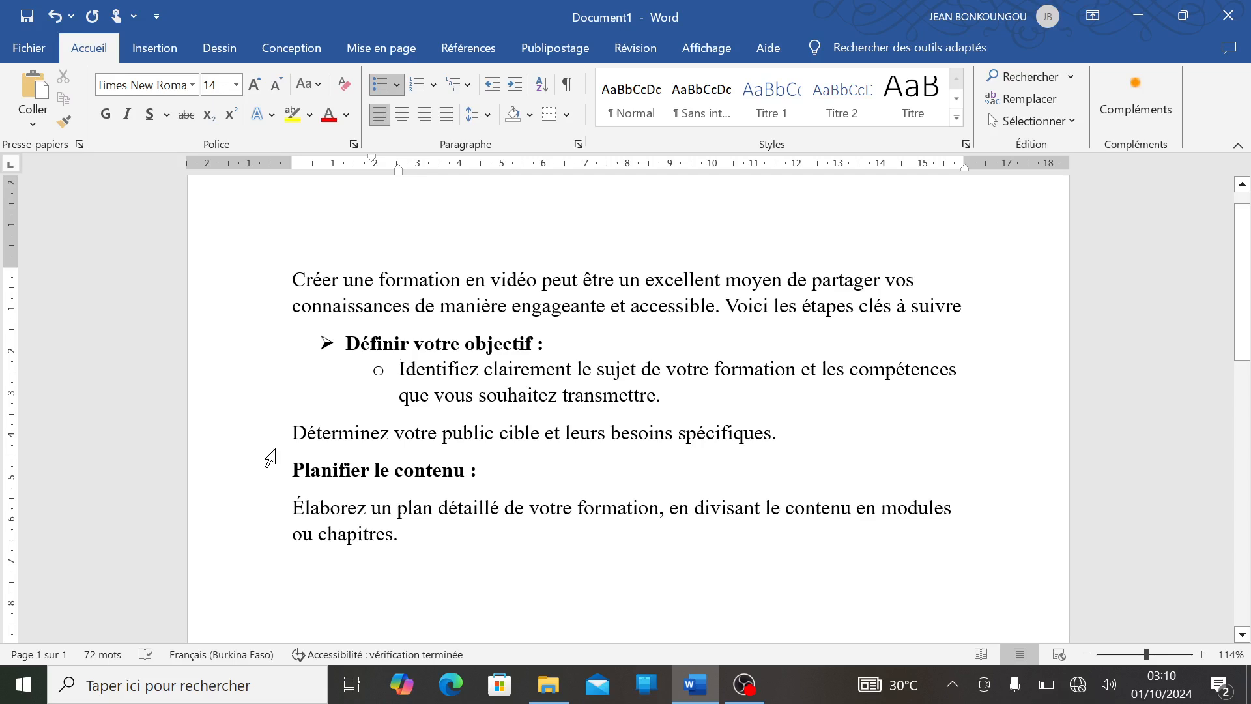
Step: Apply an indented hollow circle bullet to the "Déterminez votre public cible" paragraph and an arrowhead bullet to "Planifier le contenu :"
left_click(292, 433)
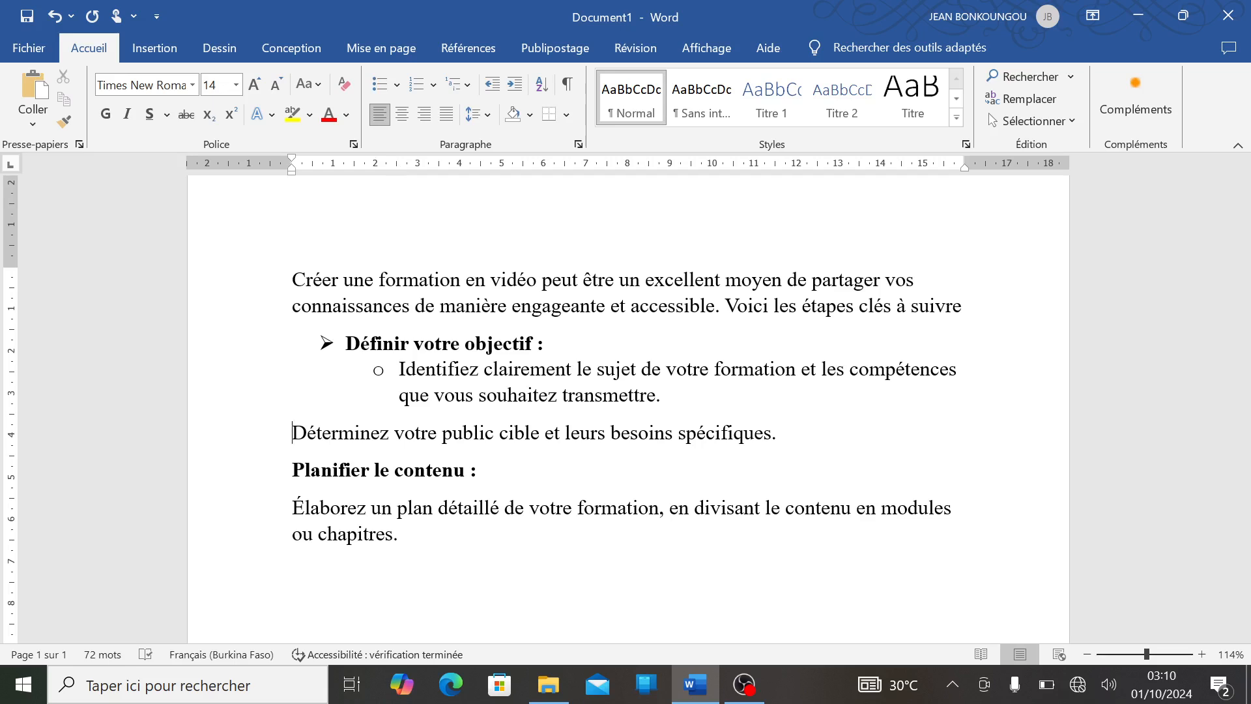
left_click(399, 86)
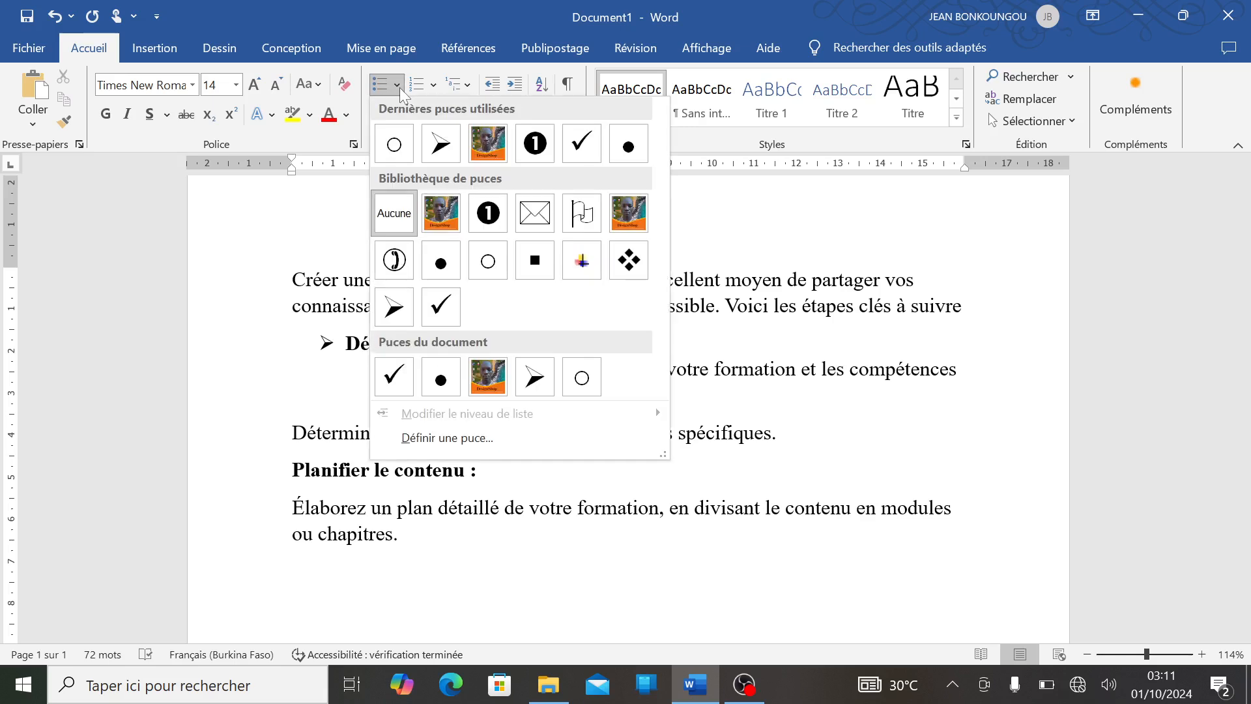
left_click(397, 144)
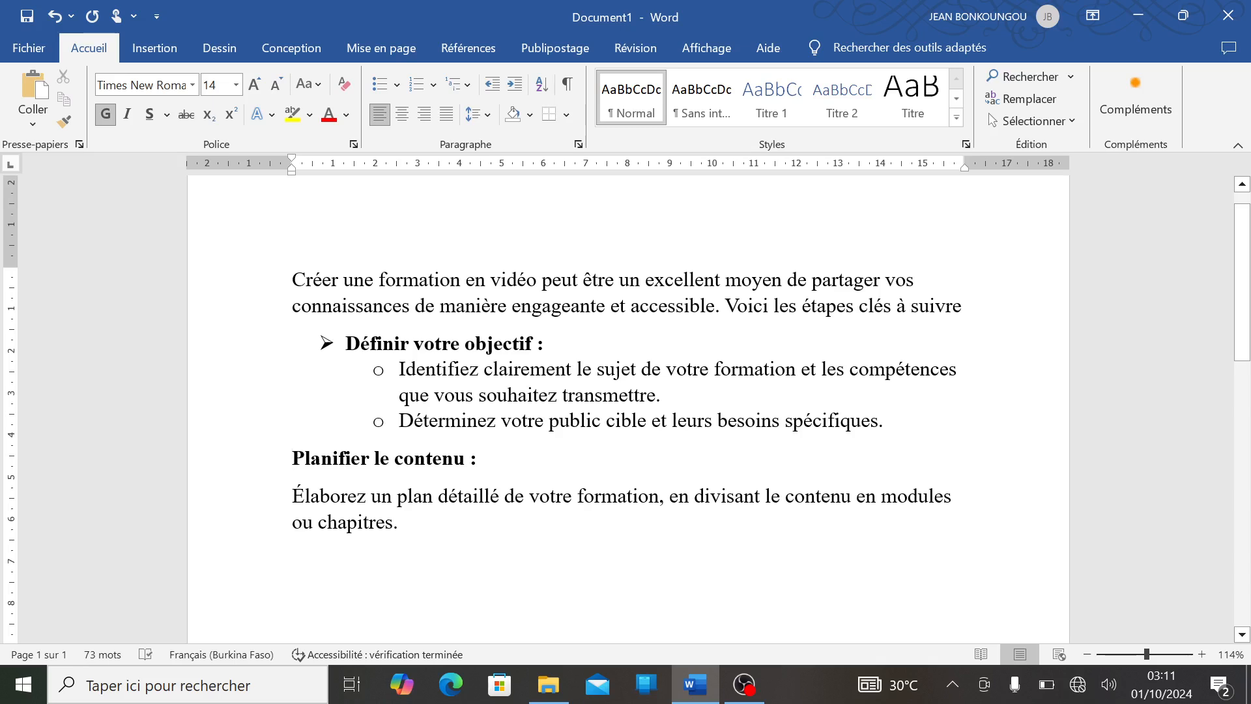
left_click(399, 85)
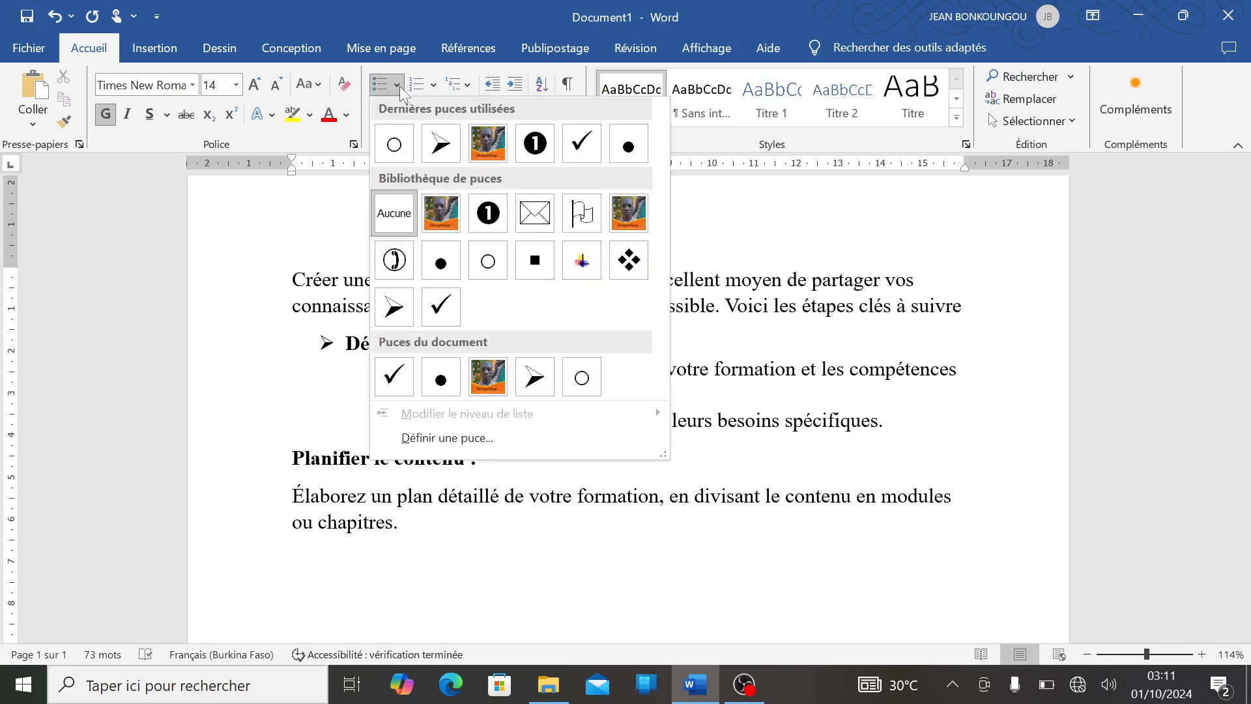
left_click(445, 144)
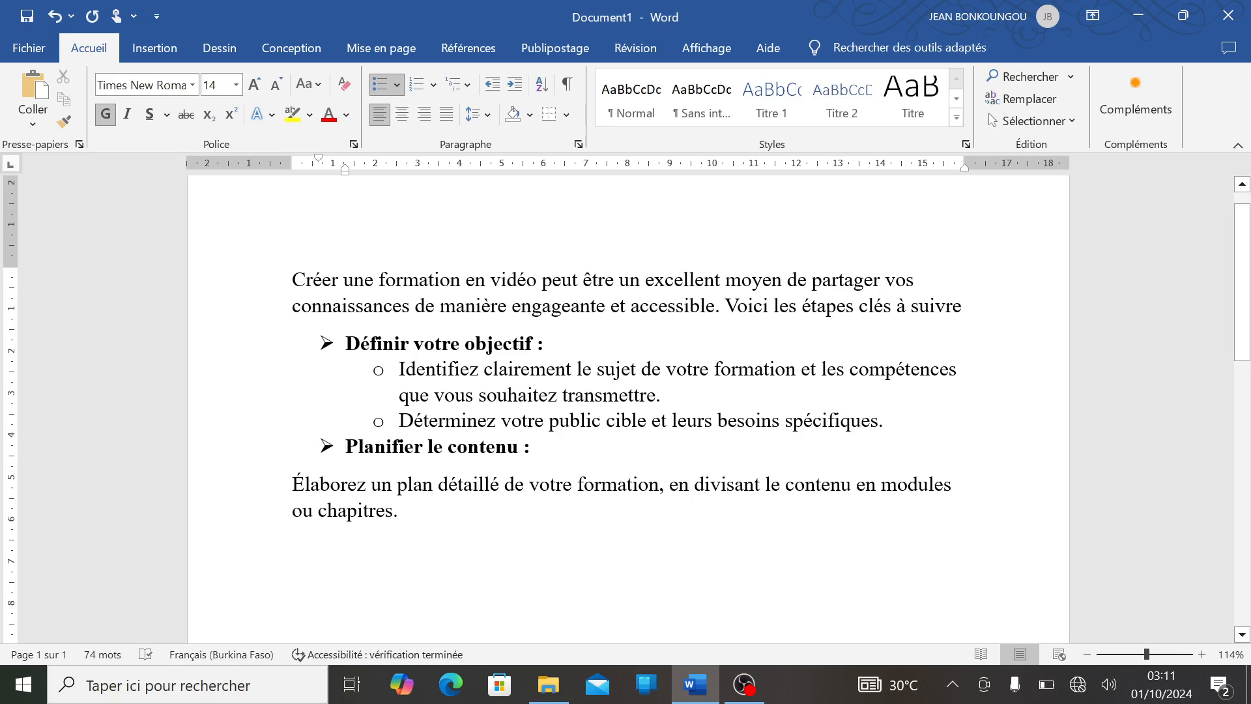
Step: Give the "Élaborez un plan détaillé" paragraph a hollow circle bullet indented one level below "Planifier le contenu :"
left_click(292, 484)
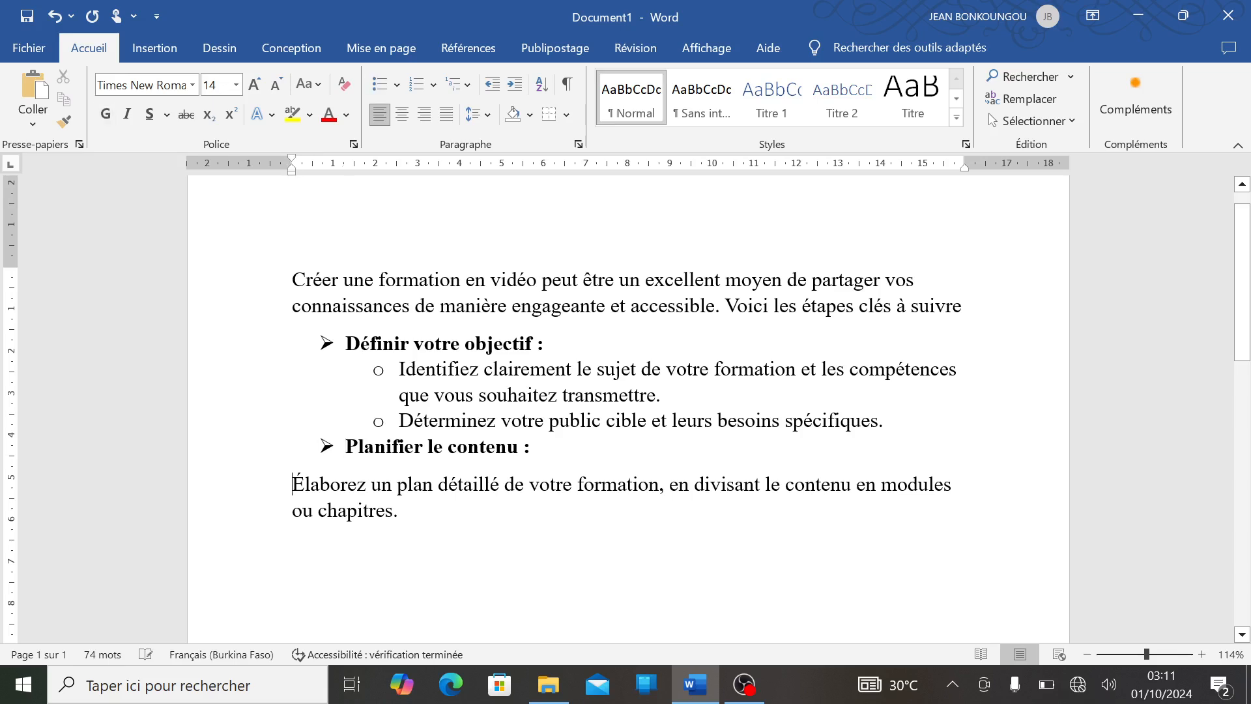
left_click(396, 84)
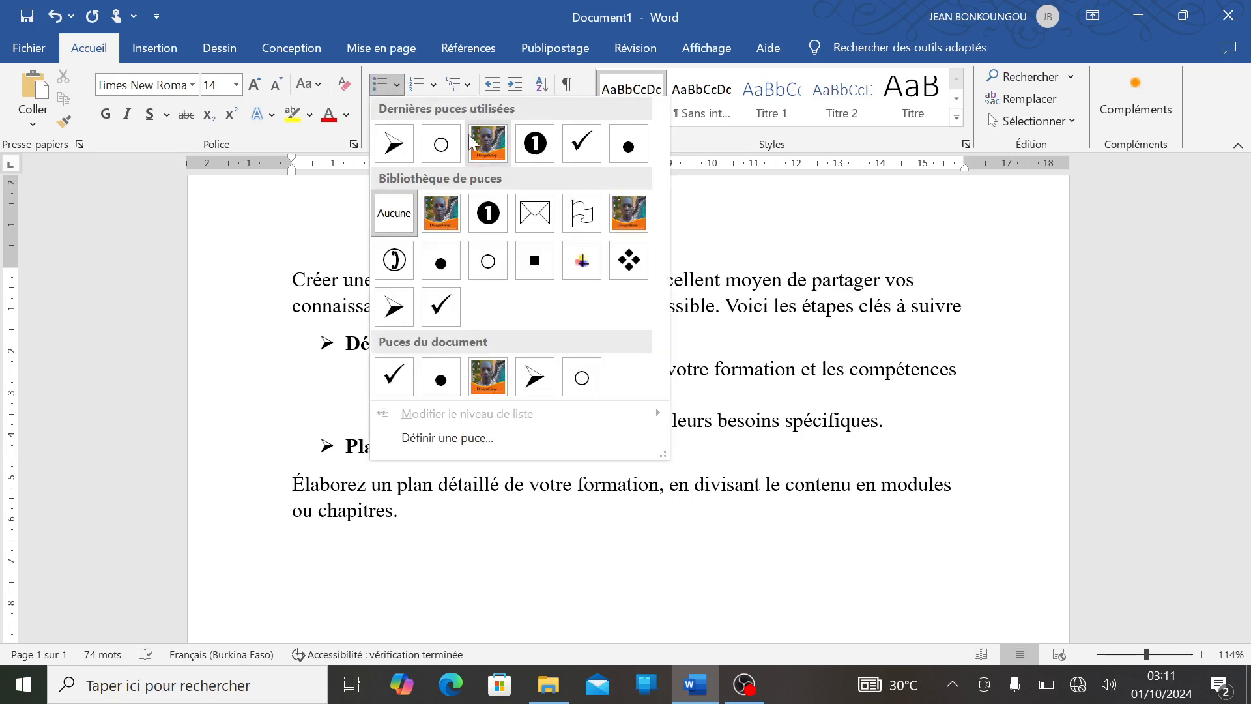
left_click(449, 149)
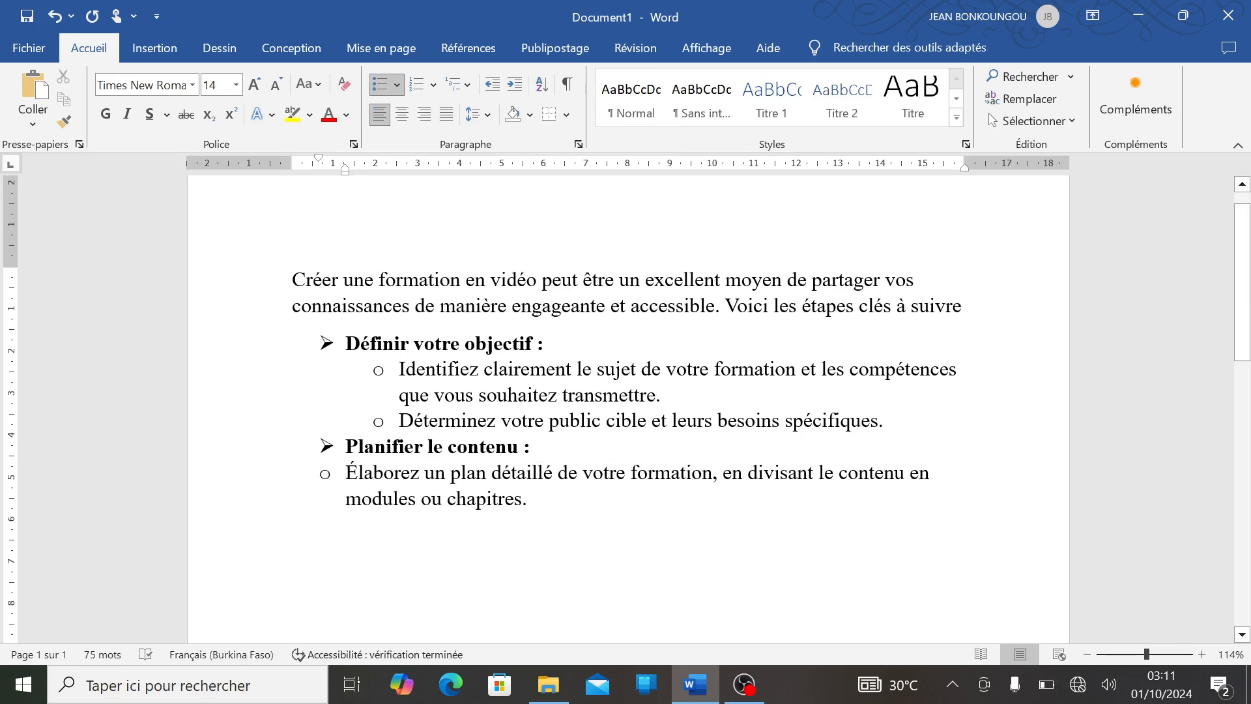
key("BackSpace")
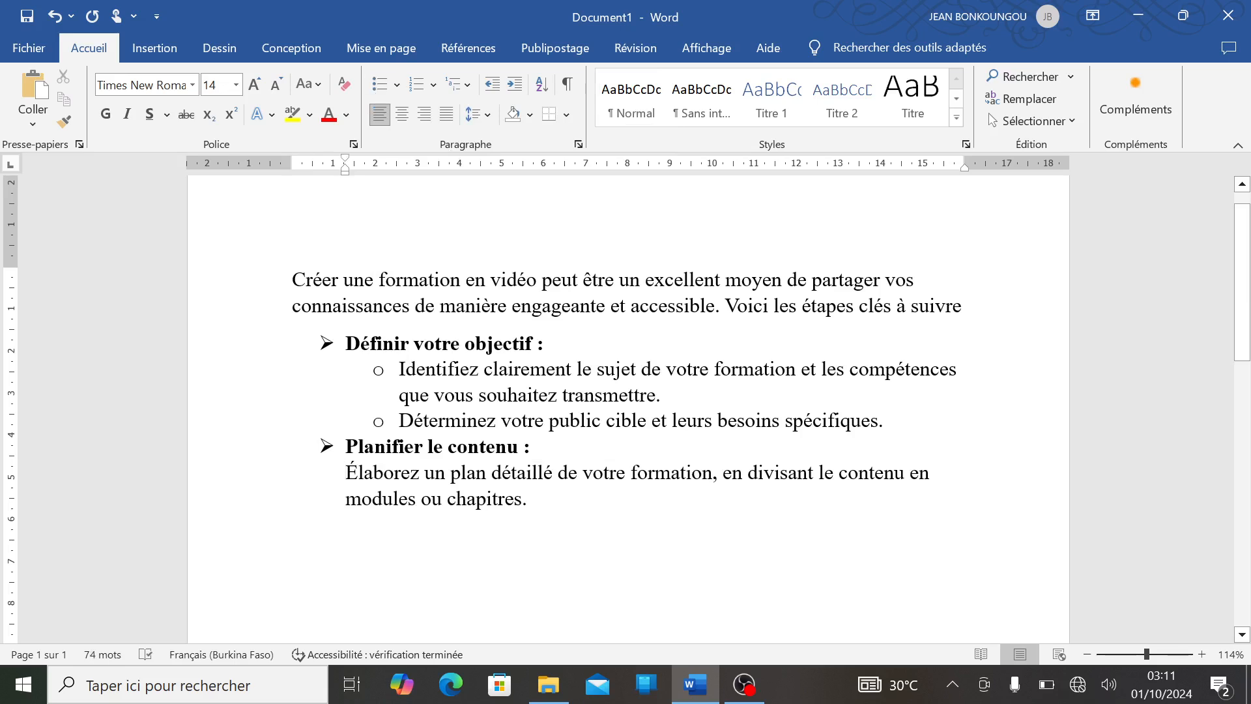
left_click(400, 83)
left_click(410, 150)
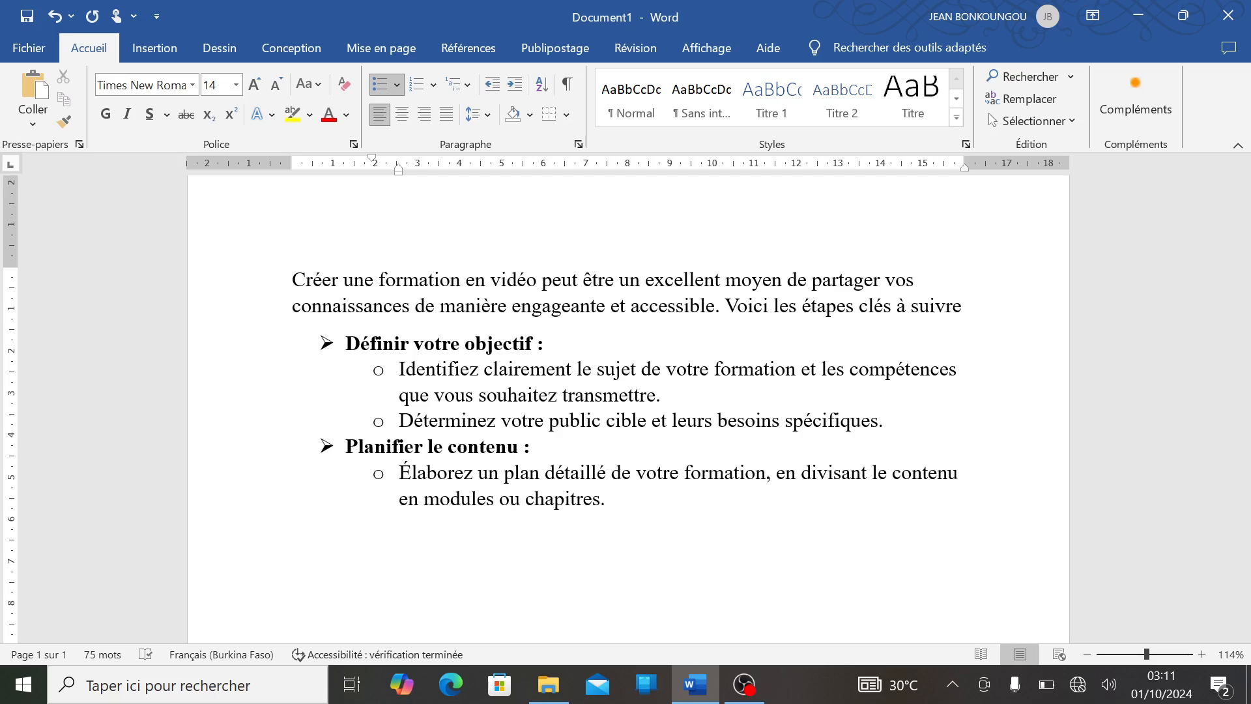
Step: Start defining a symbol bullet for the "Élaborez un plan détaillé" paragraph and browse the Courier New and Copperplate Gothic Light characters
left_click(399, 86)
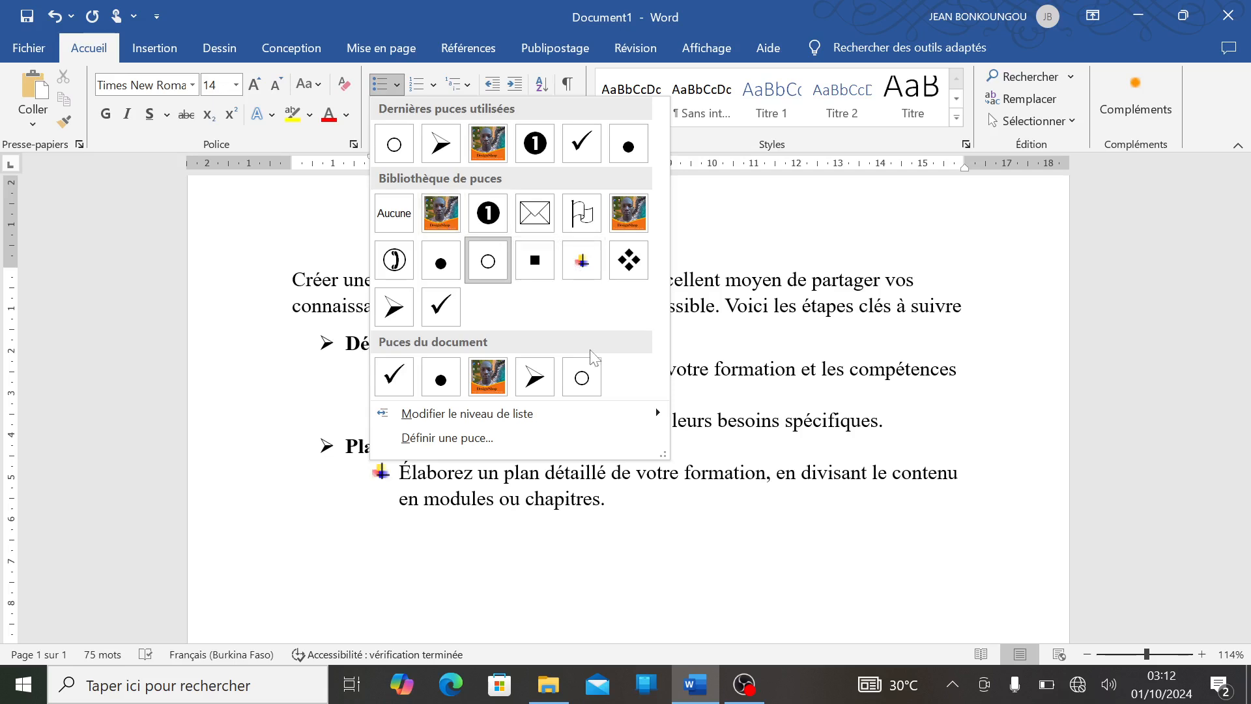
left_click(465, 441)
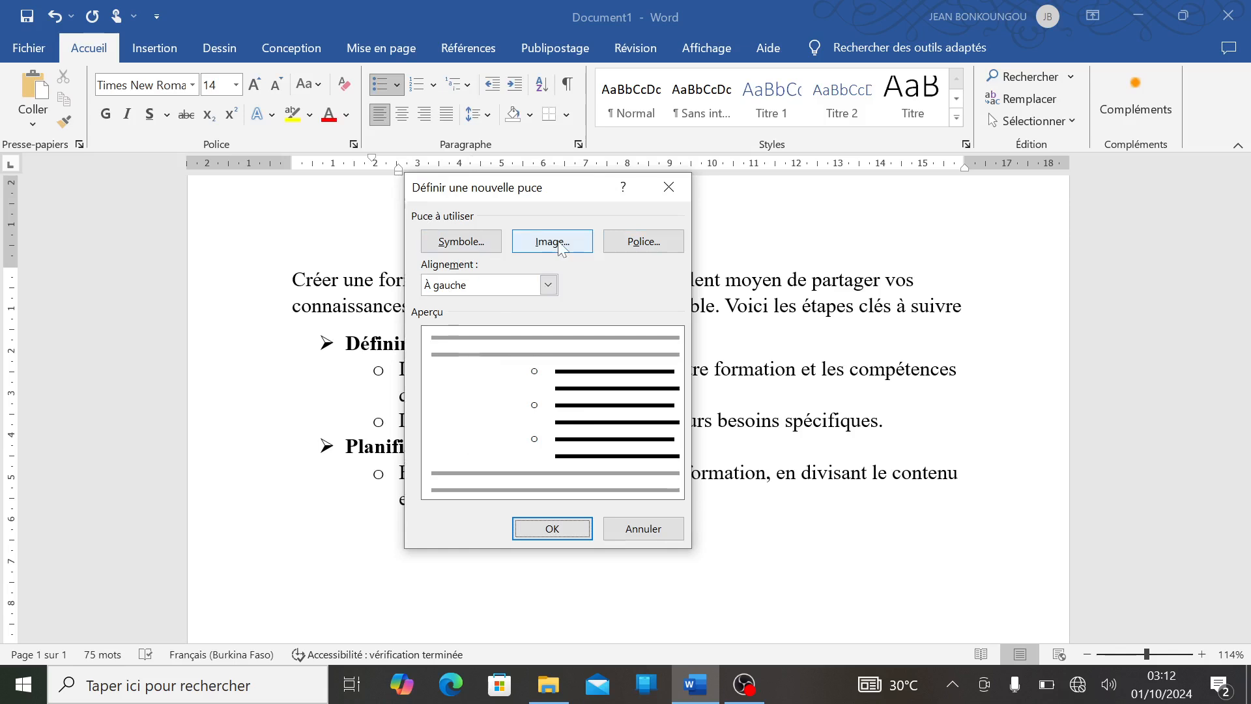
left_click(462, 242)
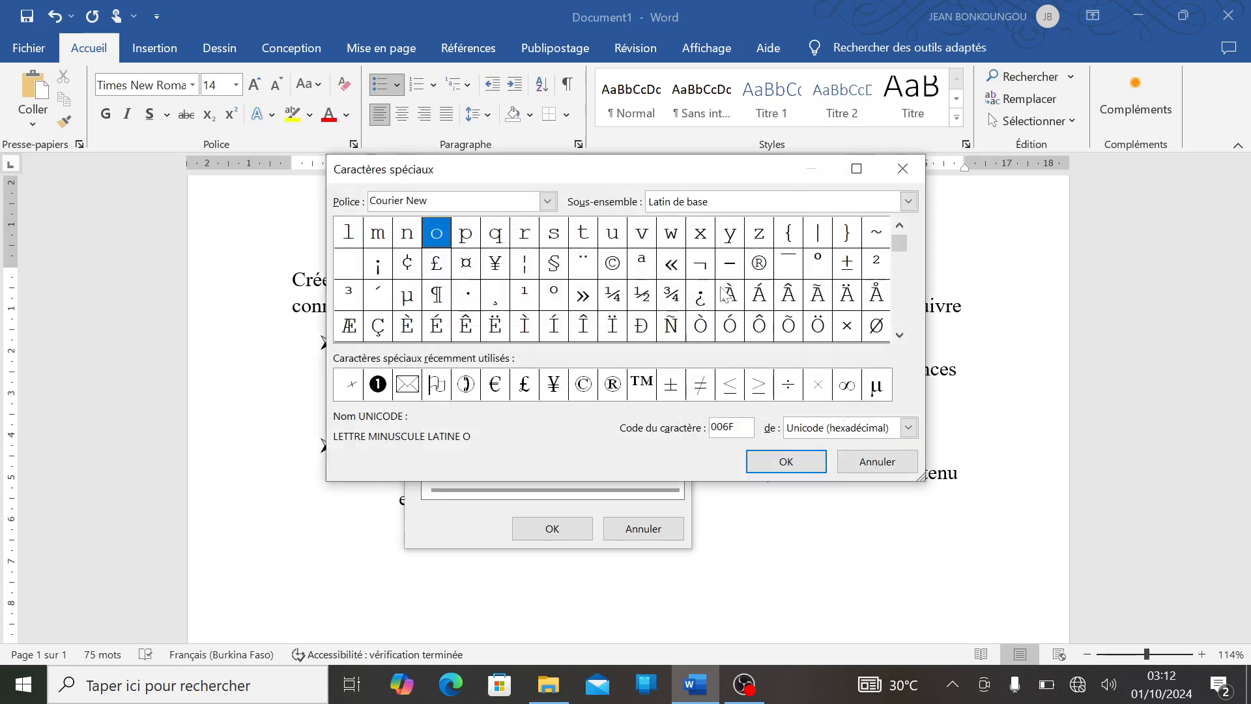
left_click_drag(903, 250, 904, 319)
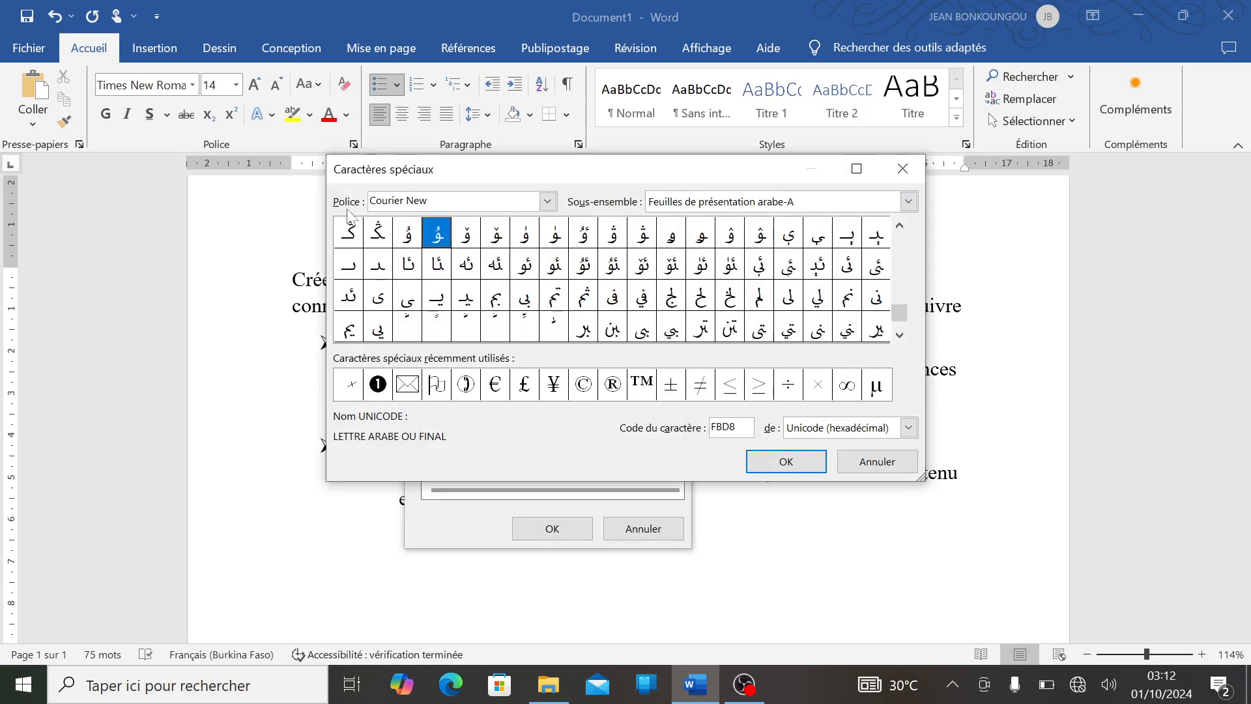
left_click(547, 204)
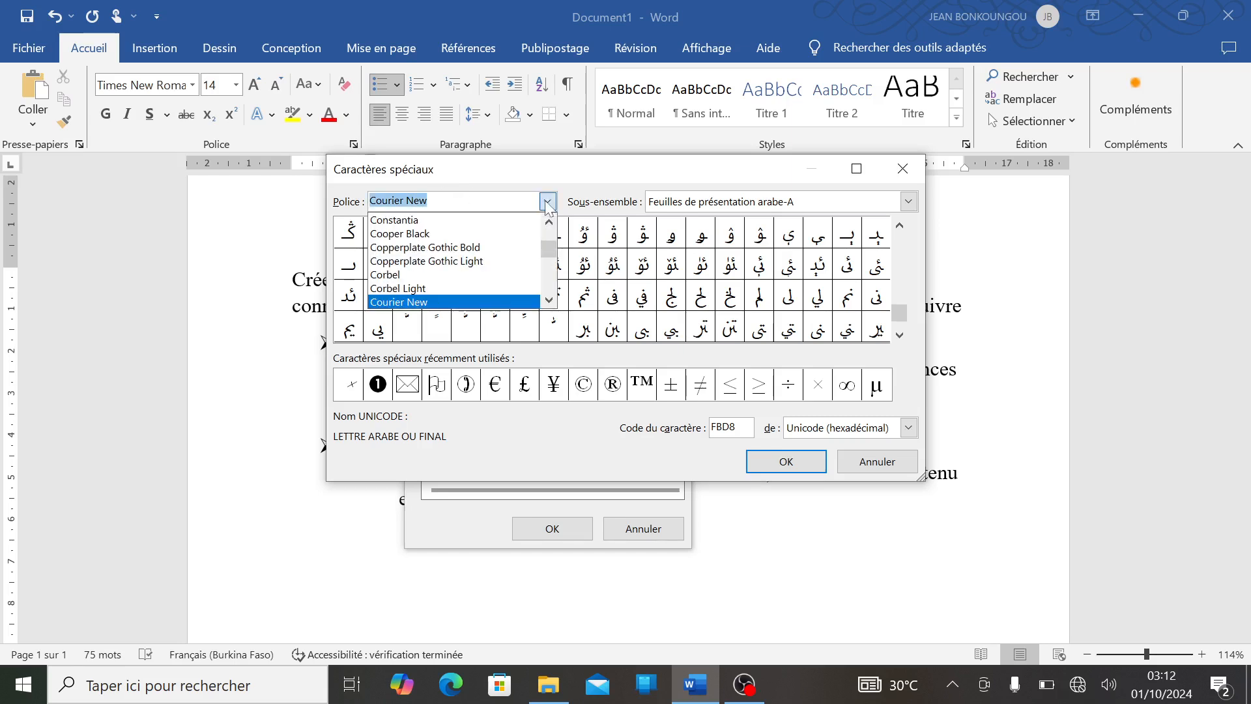
left_click(479, 261)
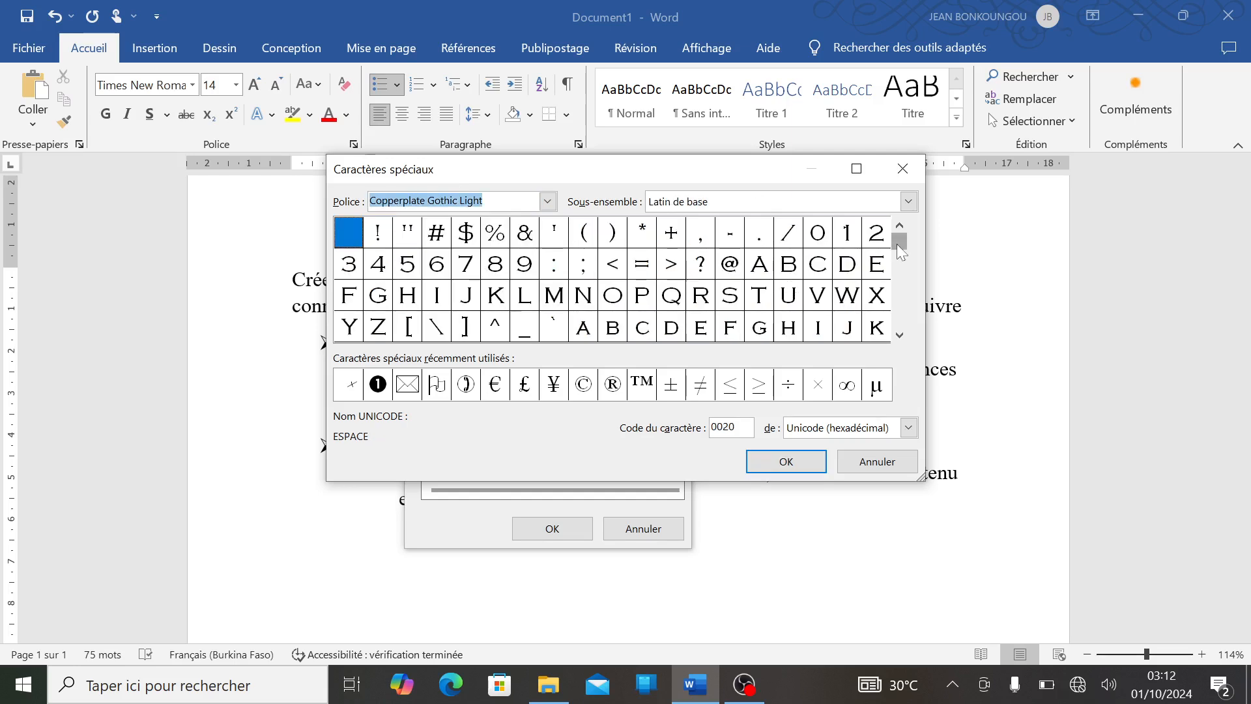
left_click_drag(899, 255, 901, 312)
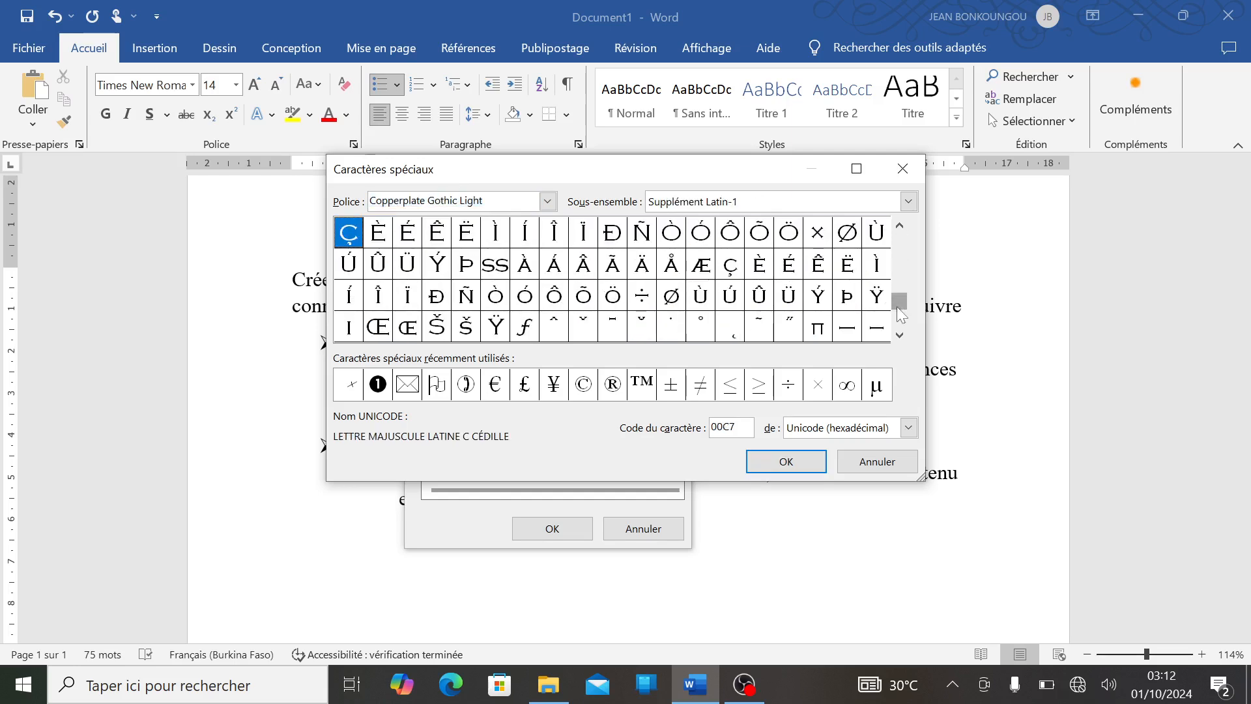
Step: Define the Wingdings open folder symbol, character code 49, as the paragraph's bullet and check it in the bullet library
left_click(549, 202)
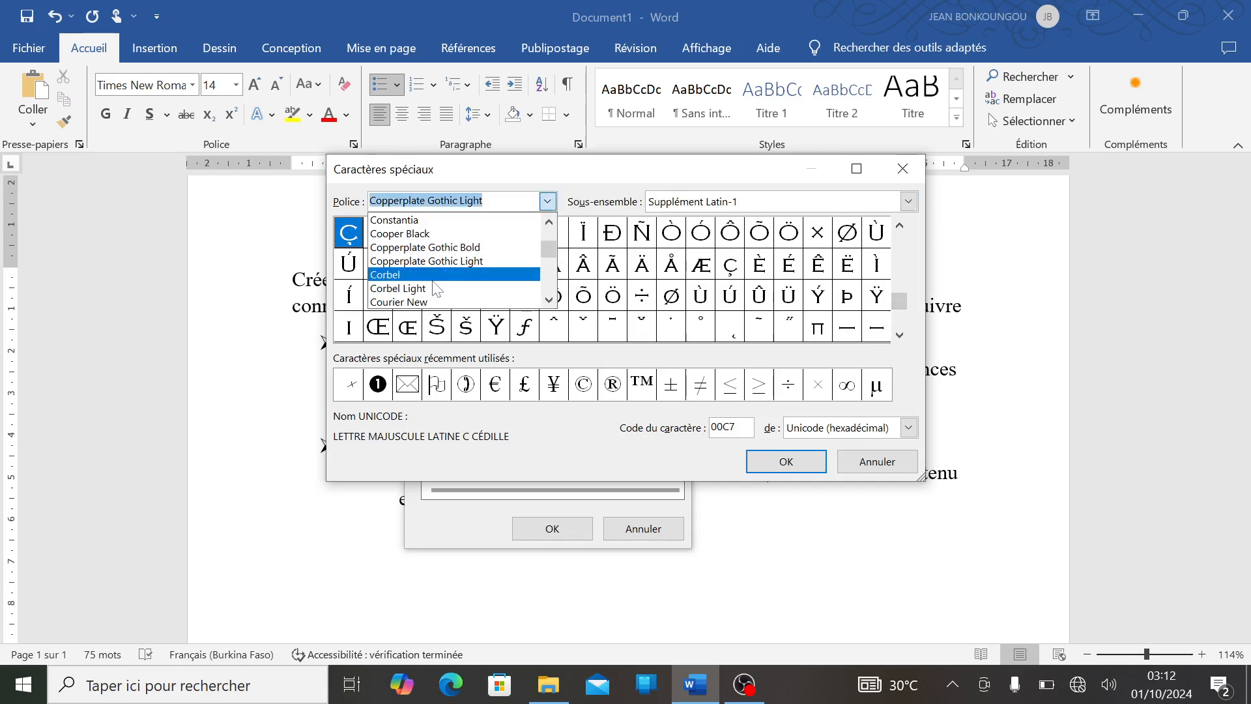
type("win")
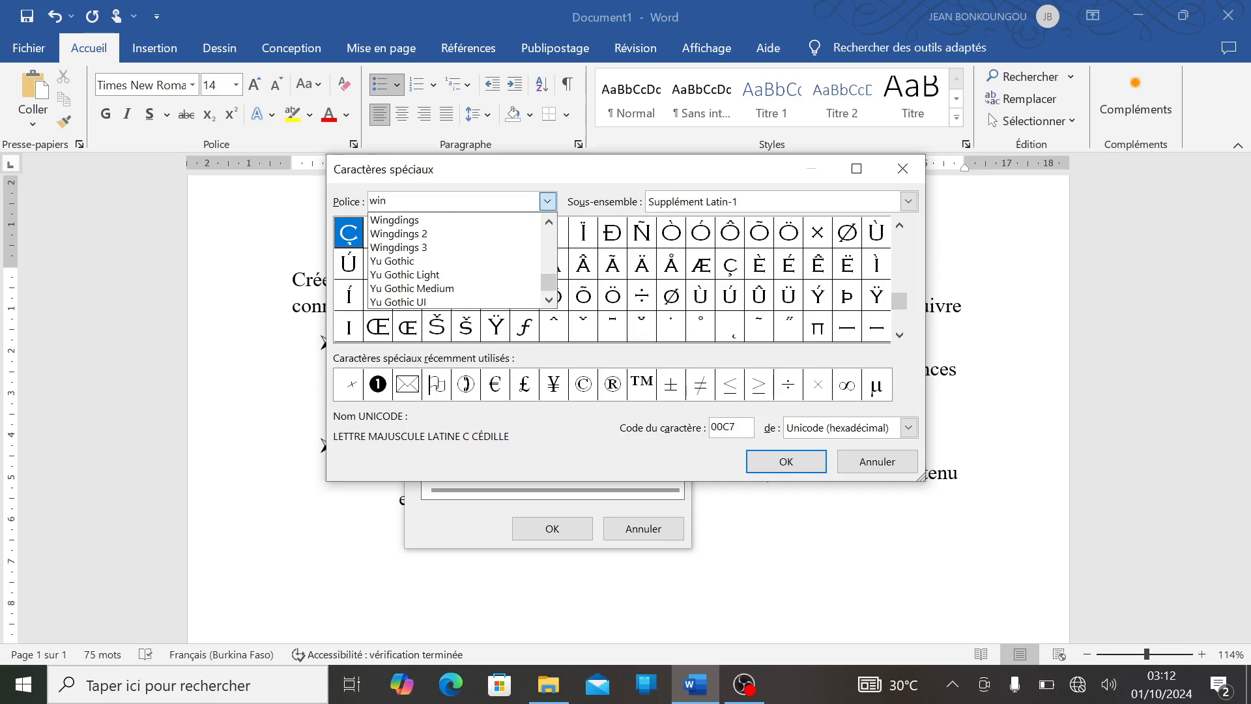
left_click(408, 220)
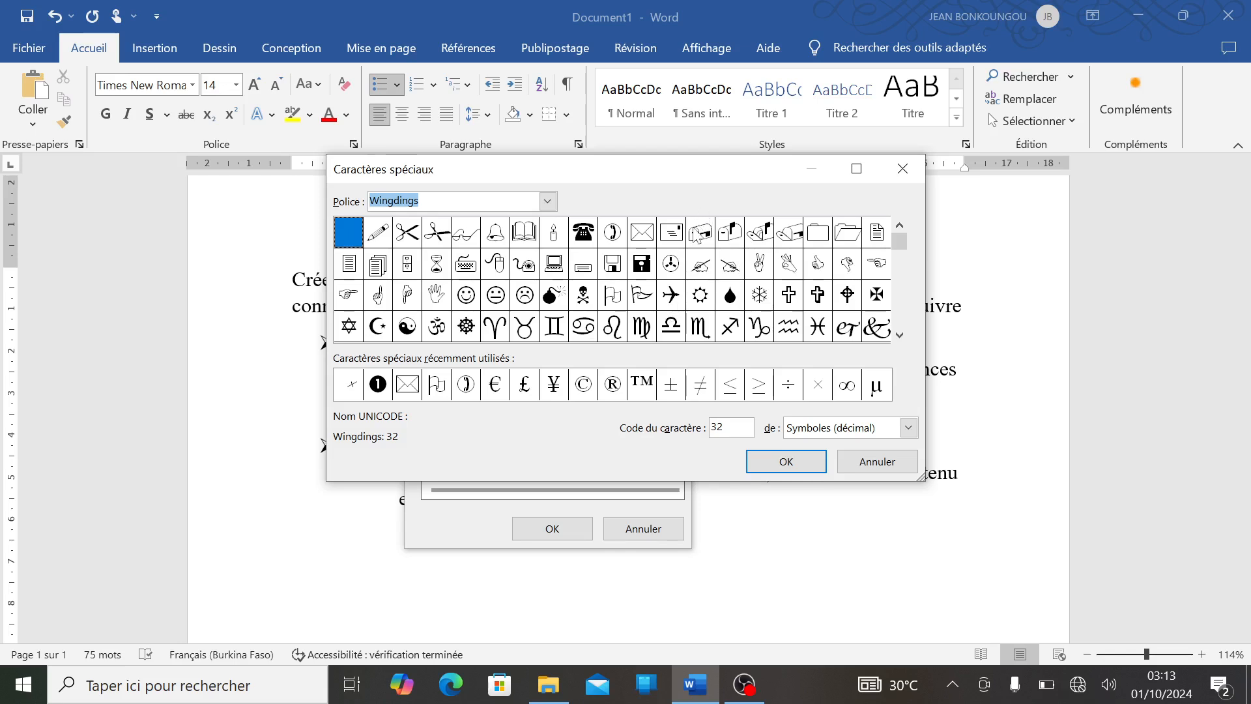
left_click(844, 241)
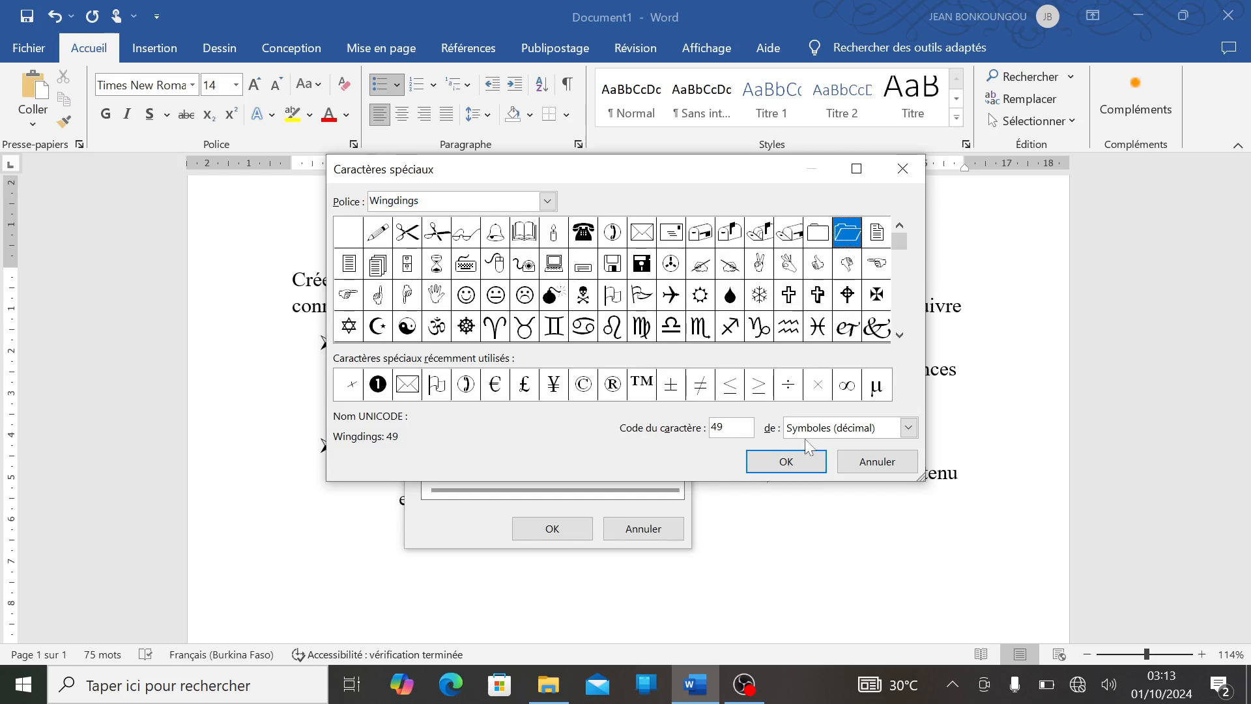
left_click(786, 462)
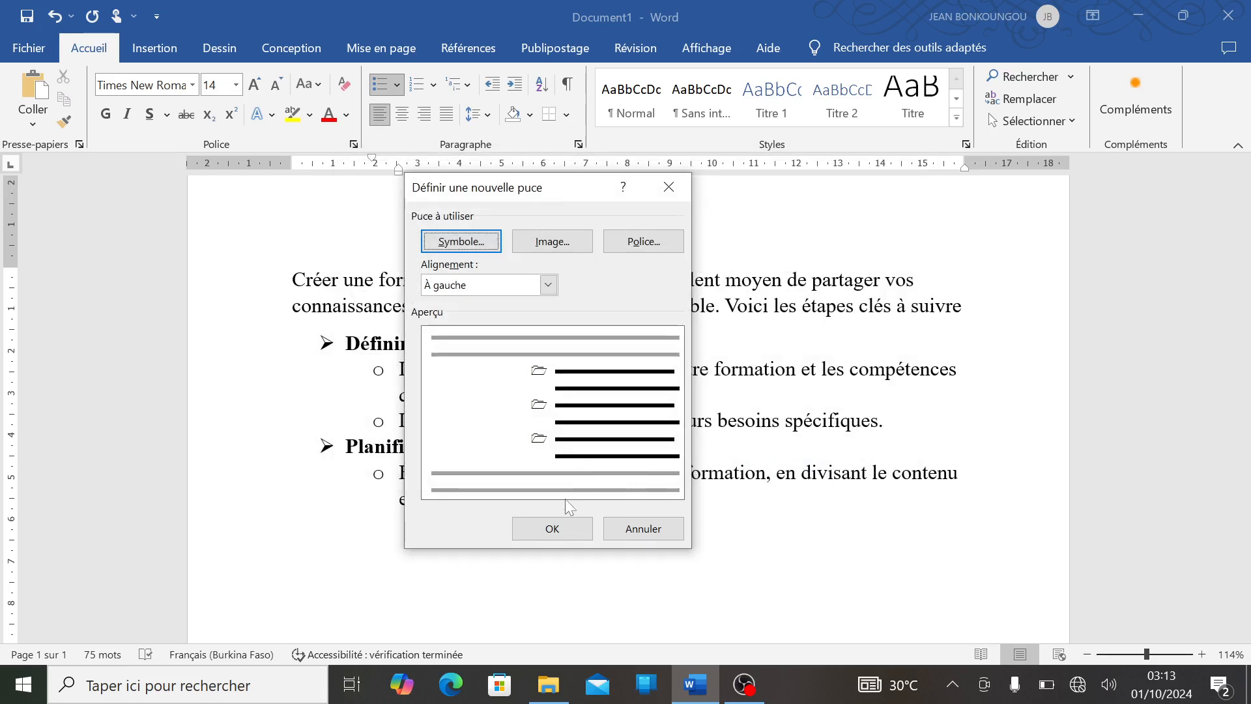
left_click(566, 530)
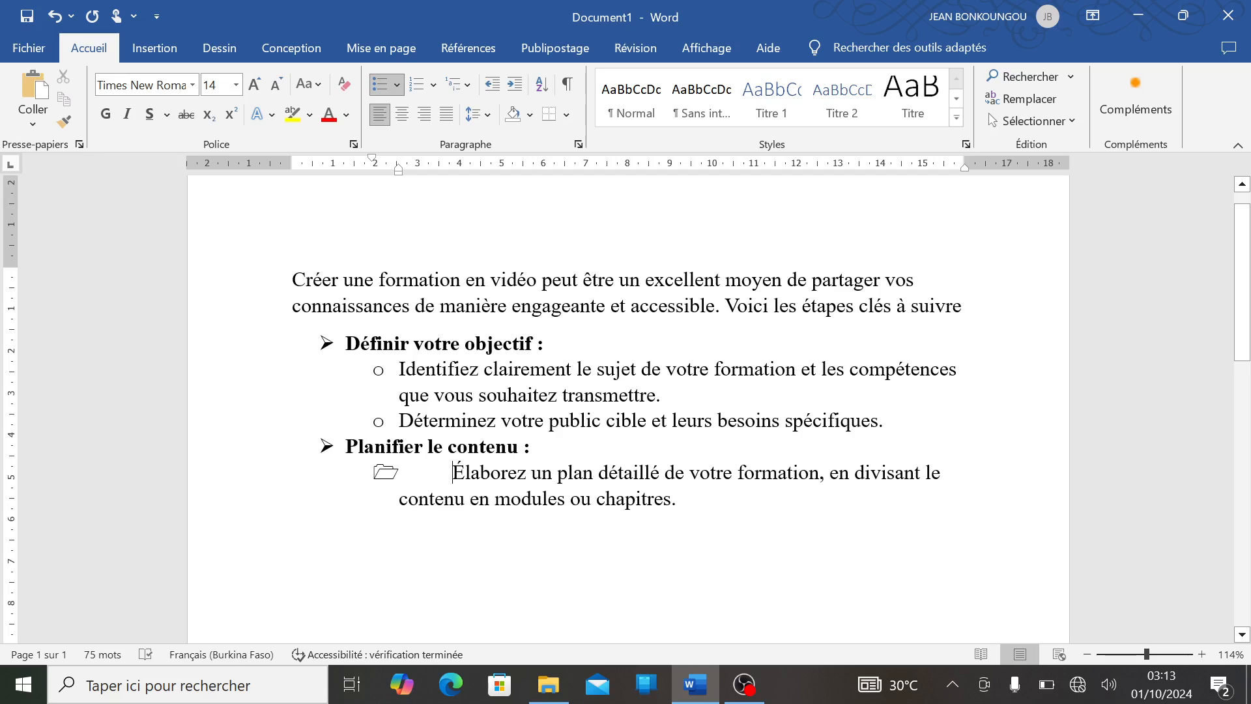
left_click(397, 83)
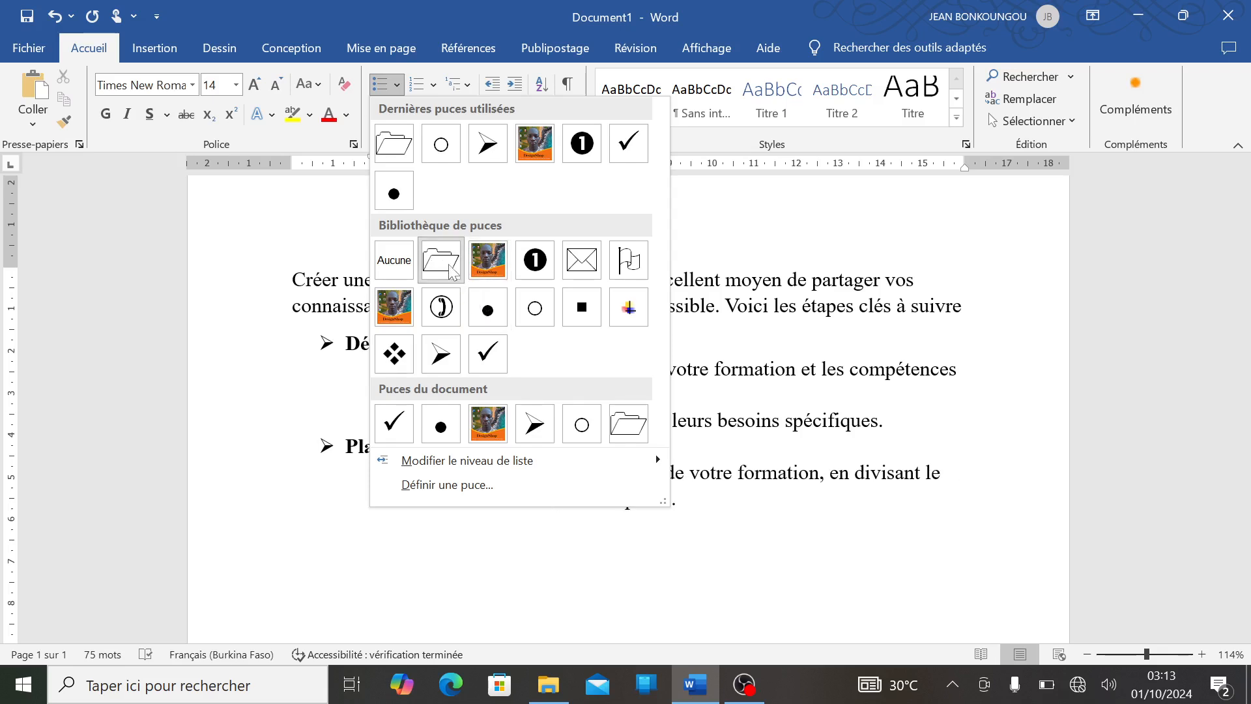
key("Escape")
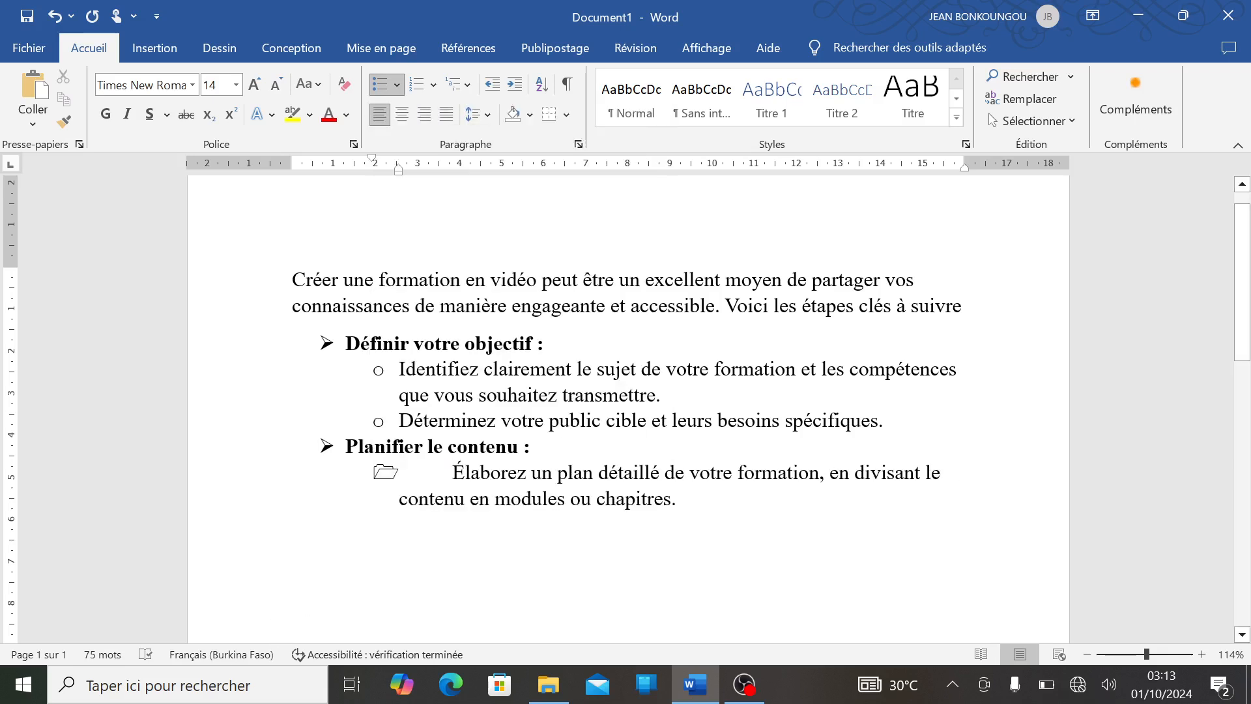
Step: Start defining a picture bullet for the same paragraph and browse the computer's desktop images in offline mode
left_click(399, 84)
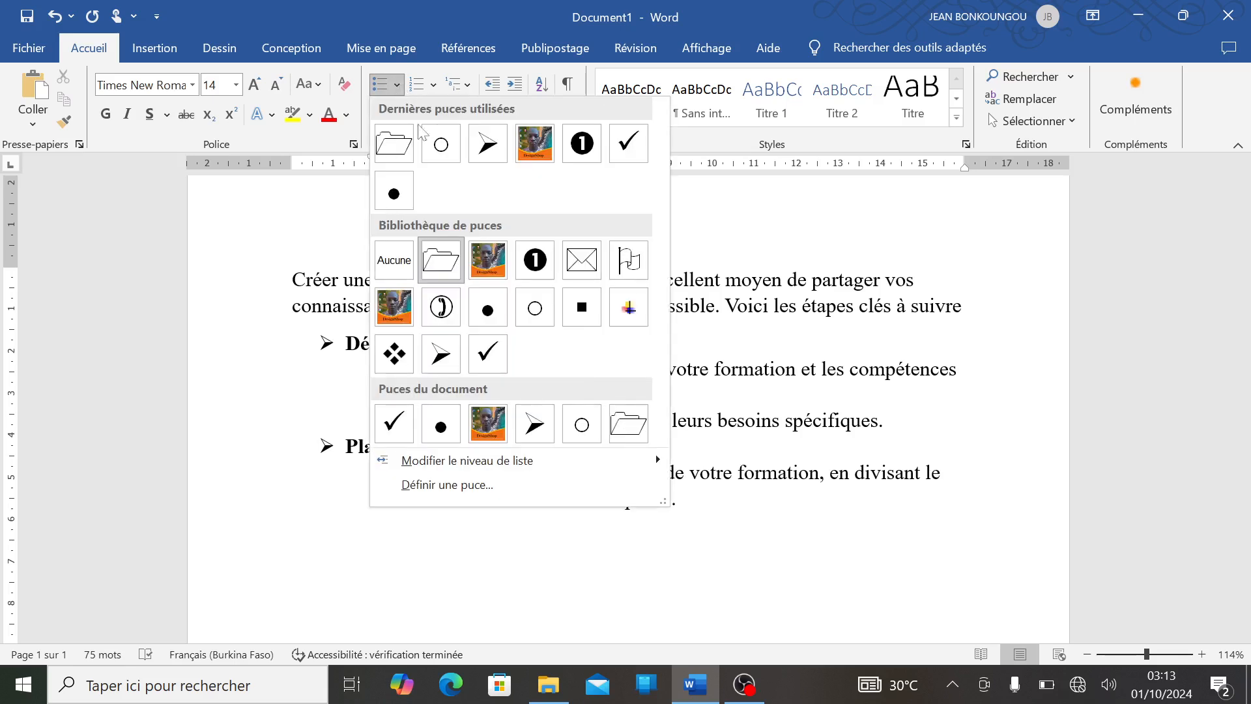
left_click(506, 487)
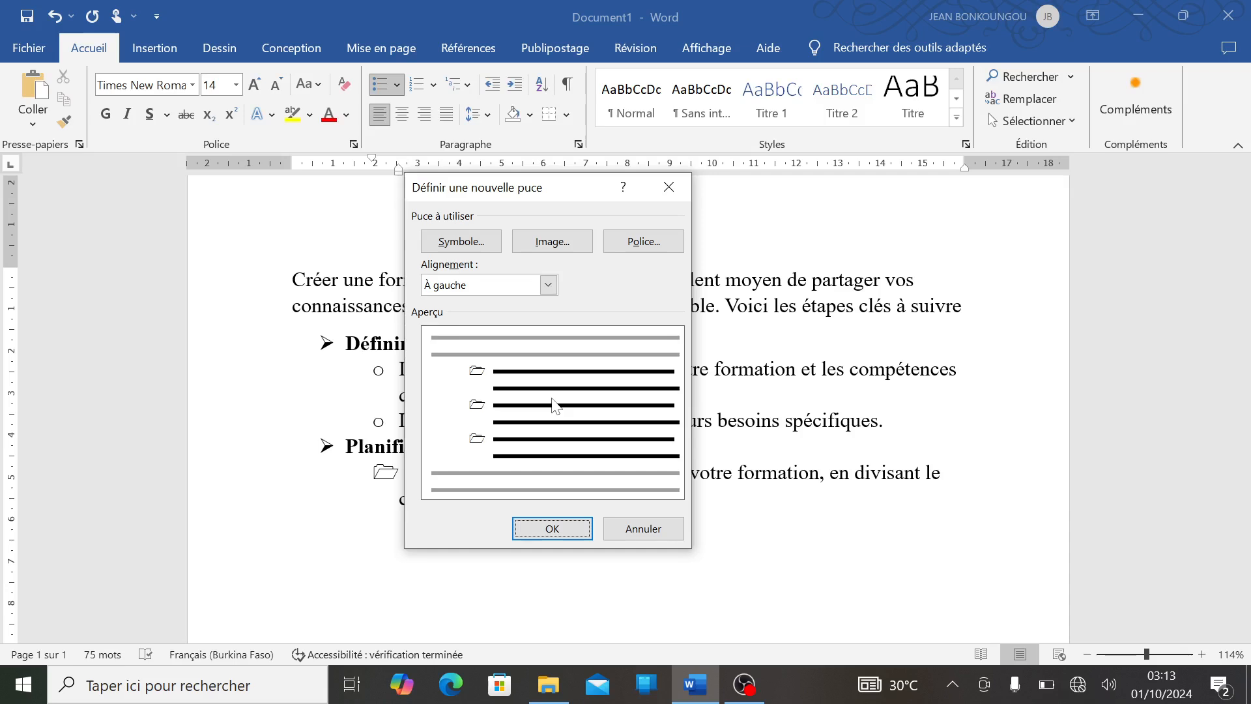
left_click(564, 242)
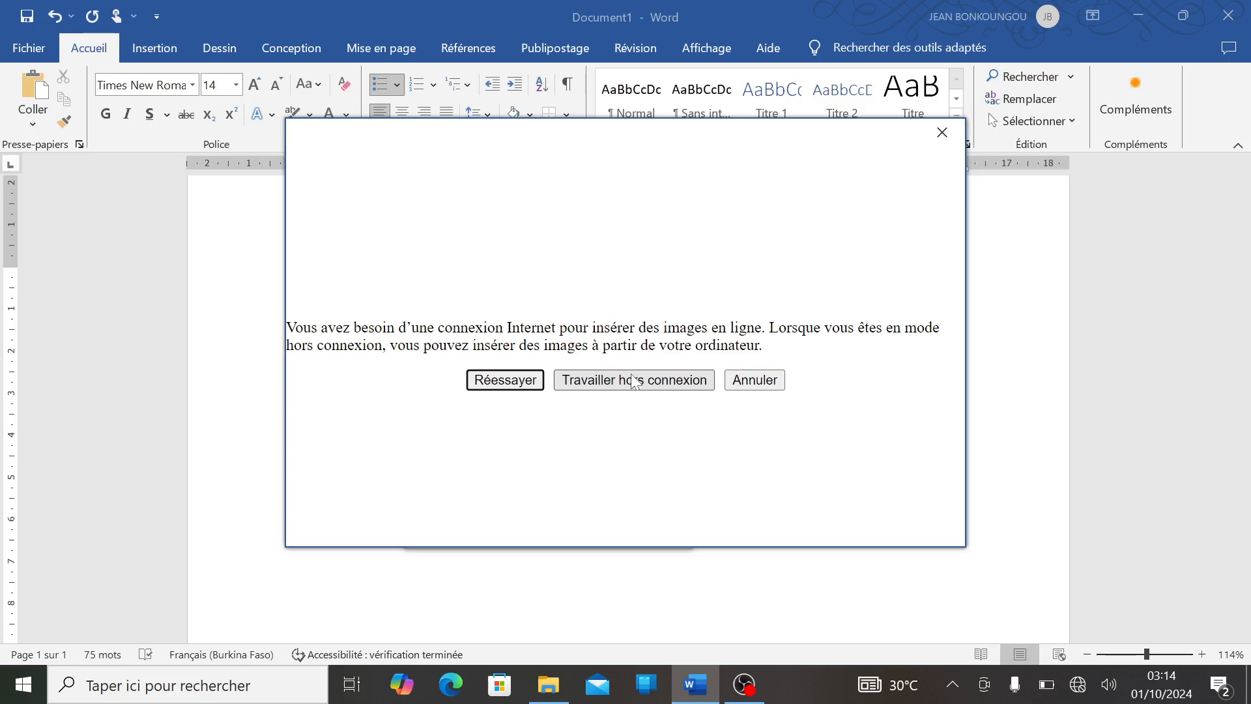
left_click(634, 381)
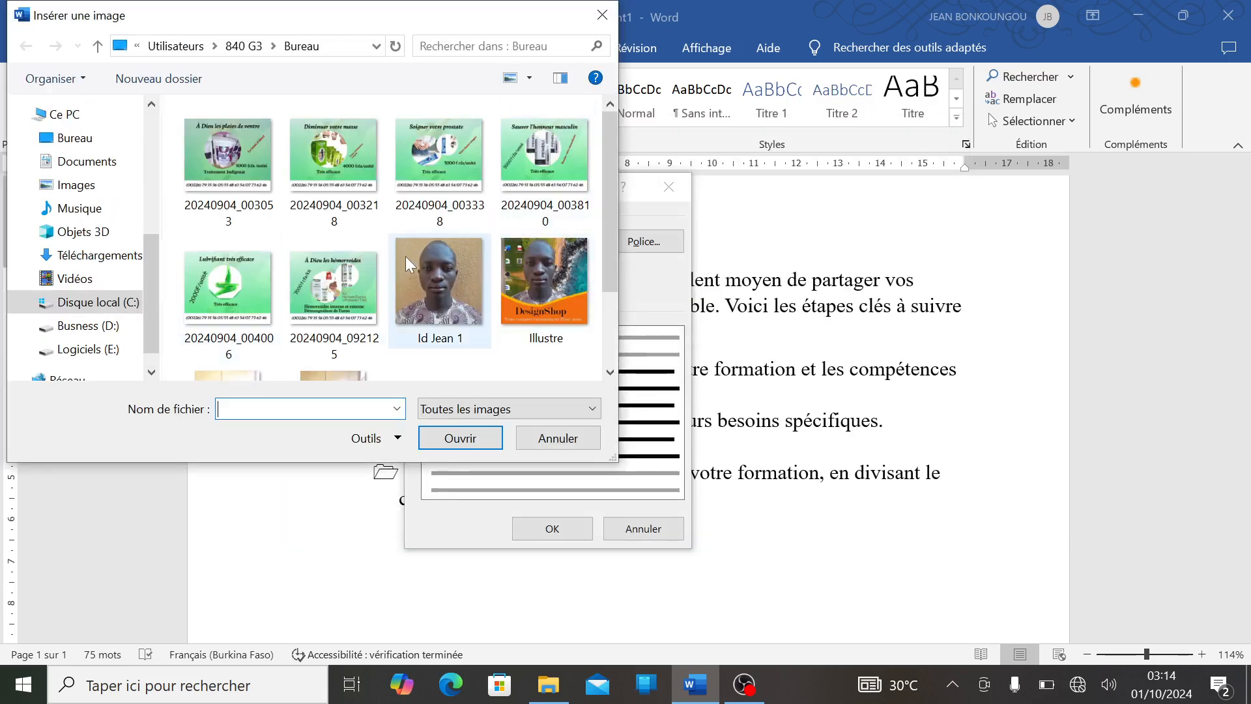
scroll(406, 256, "down", 2)
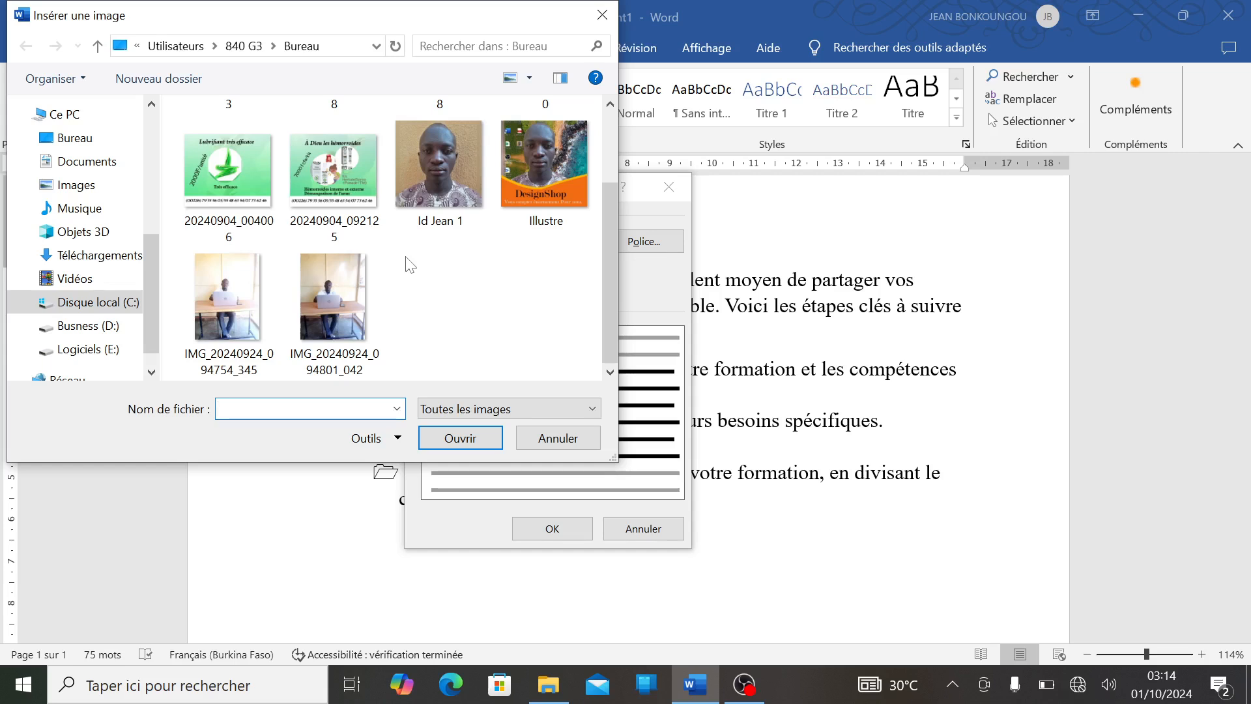
scroll(410, 265, "up", 2)
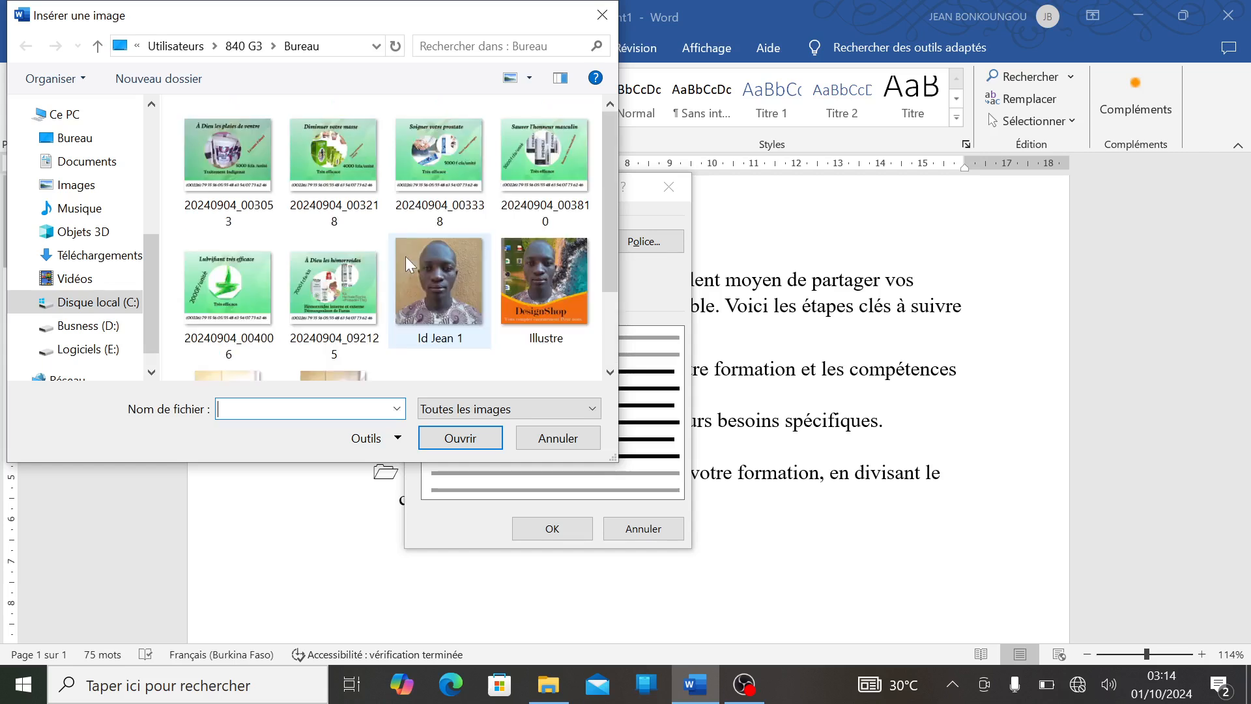
Step: Apply the image "Capture d'écran (1)" from the Captures d'écran folder as the paragraph's bullet and check it in the bullet library
left_click(93, 189)
double_click(243, 177)
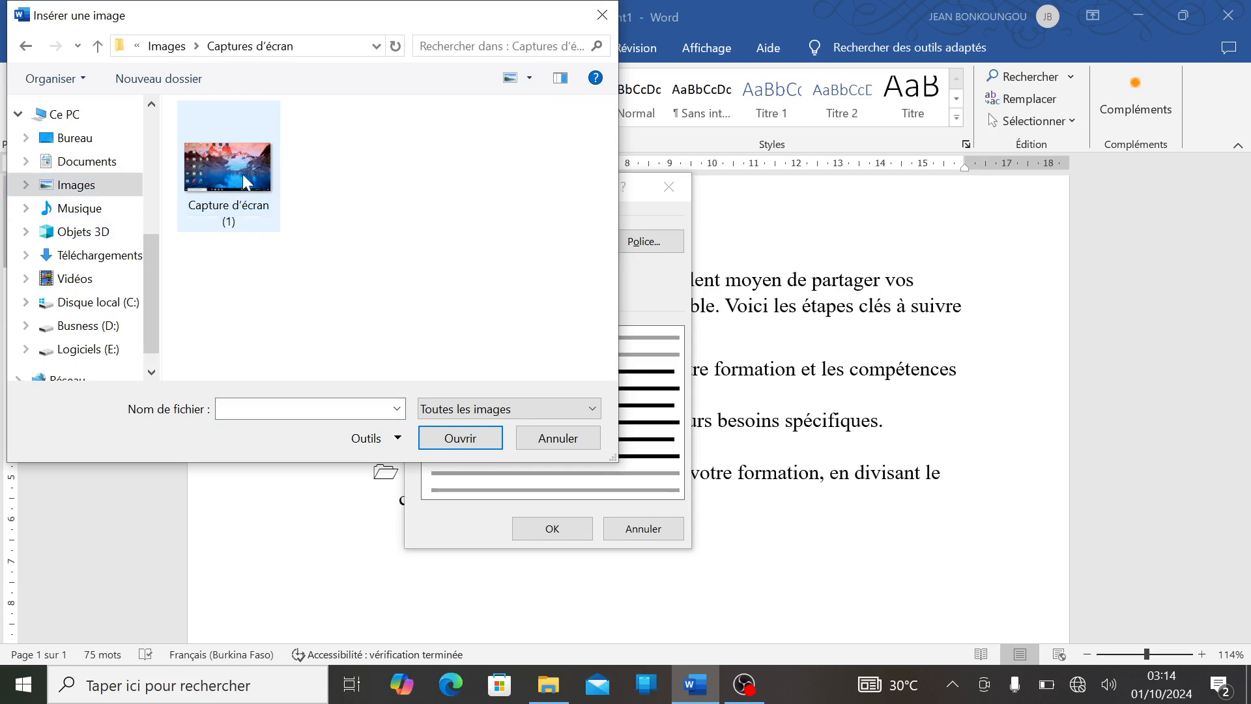
left_click(243, 174)
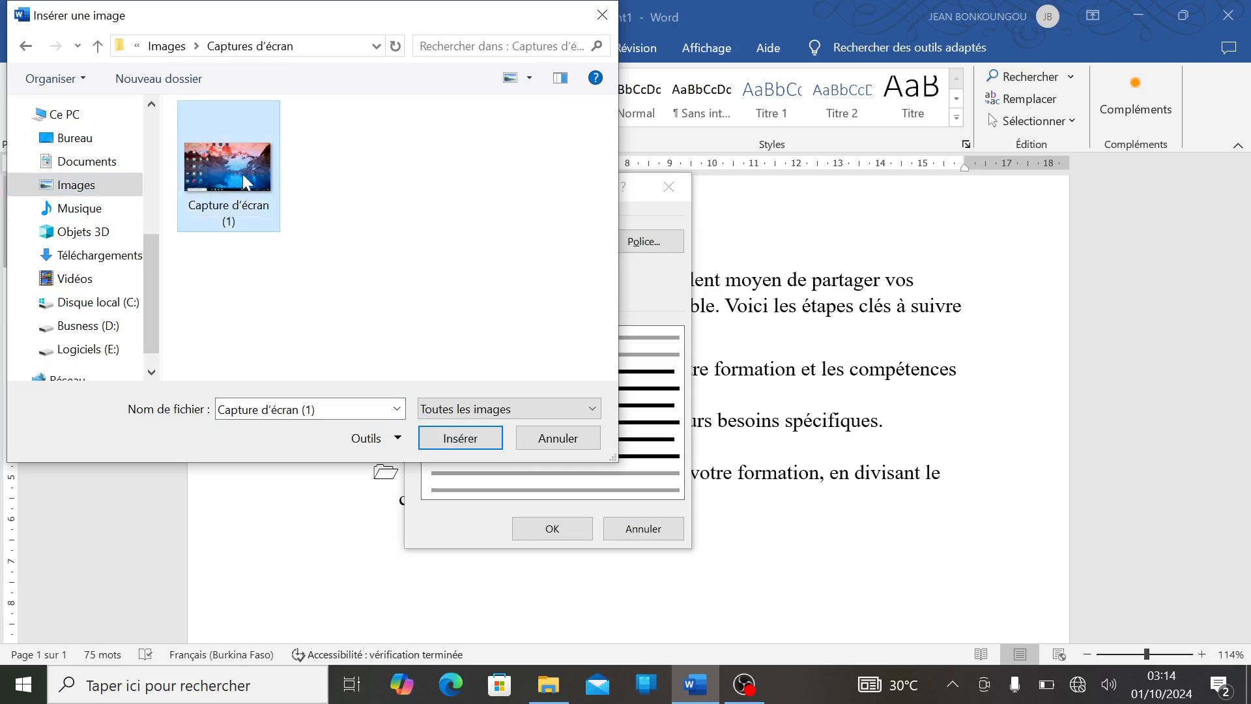
double_click(243, 174)
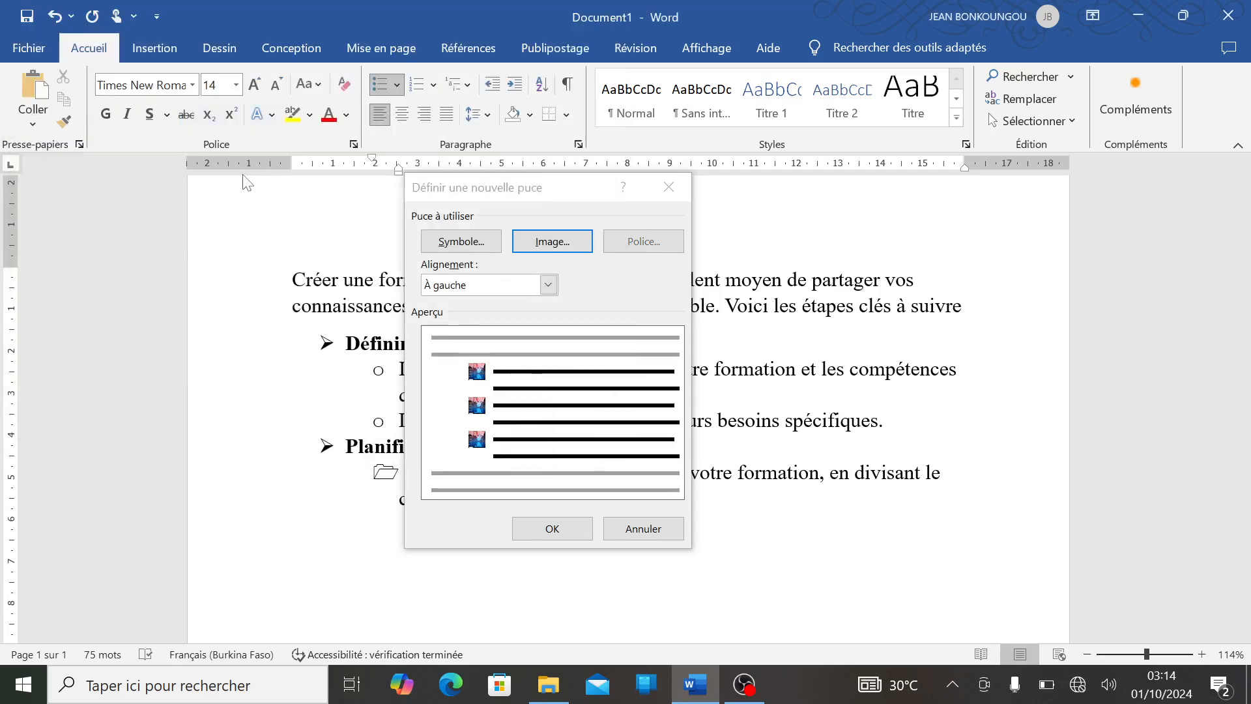
left_click(555, 526)
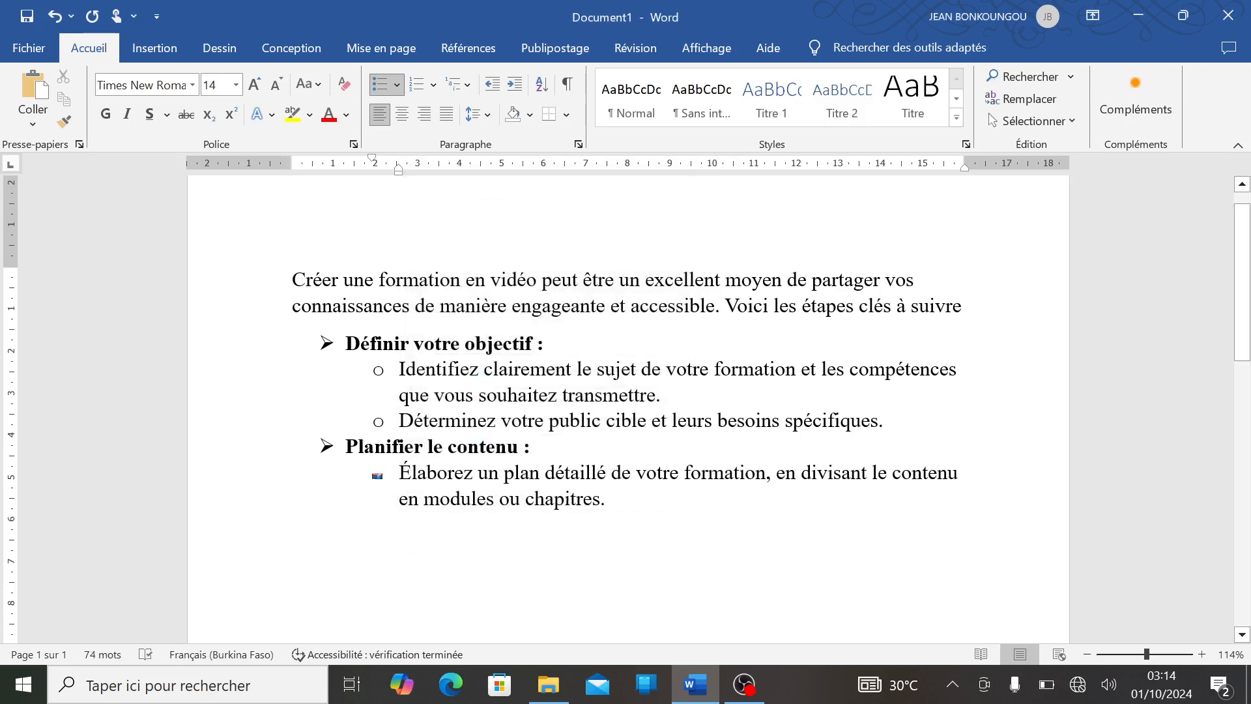
left_click(396, 84)
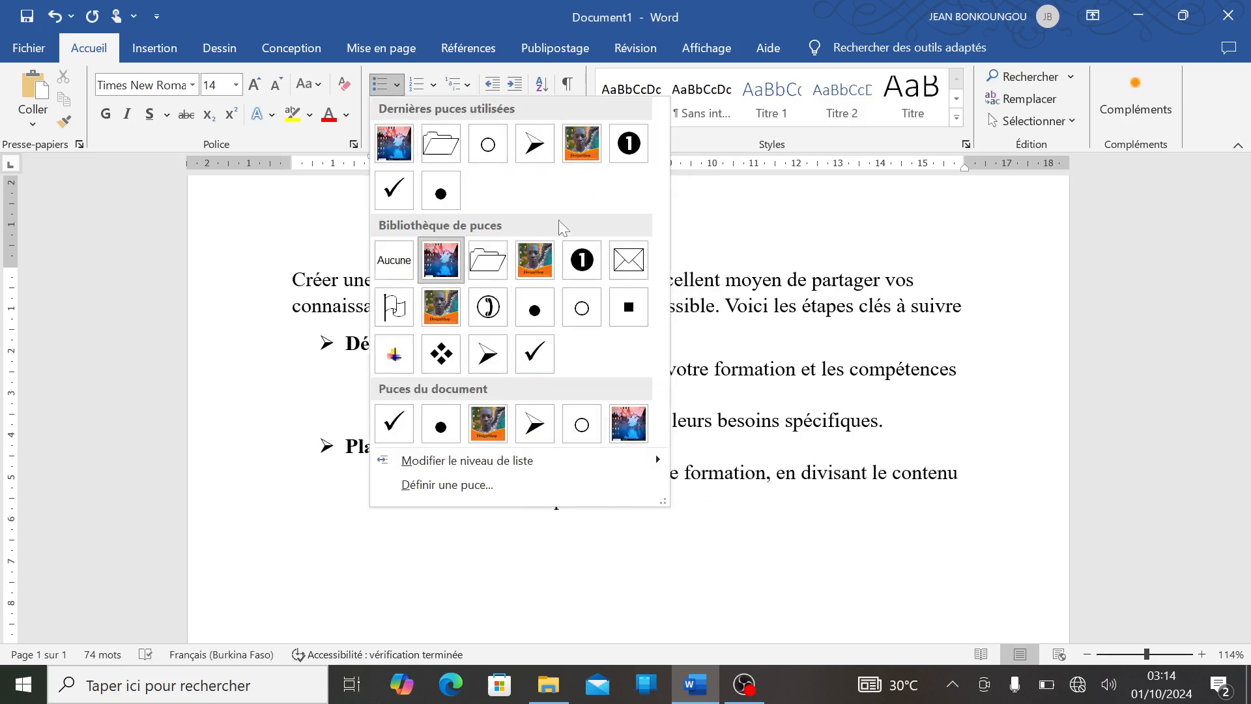
left_click(337, 483)
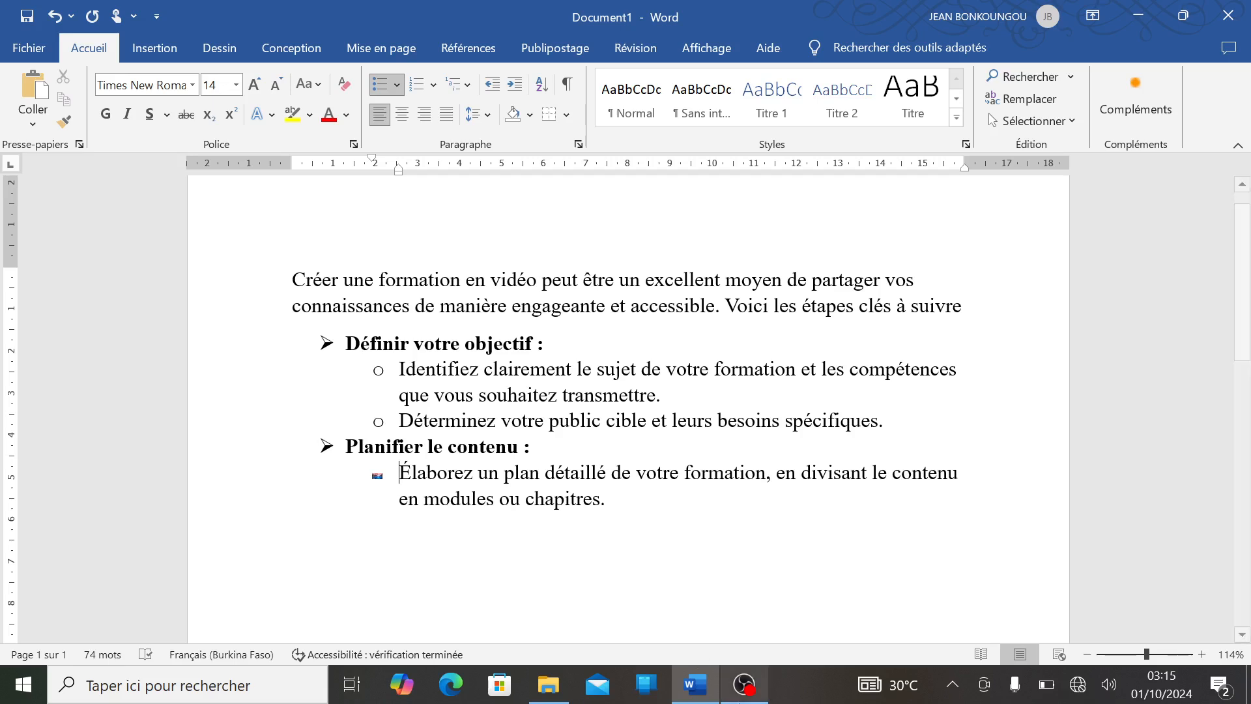
left_click(744, 684)
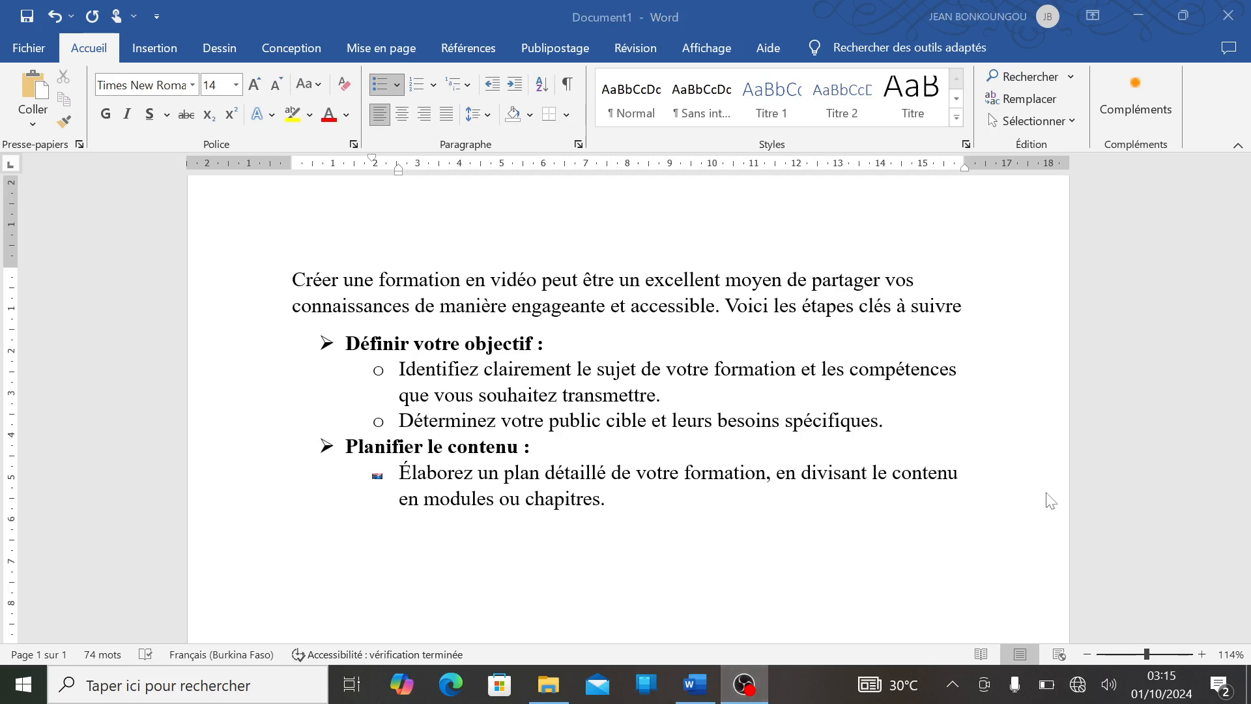